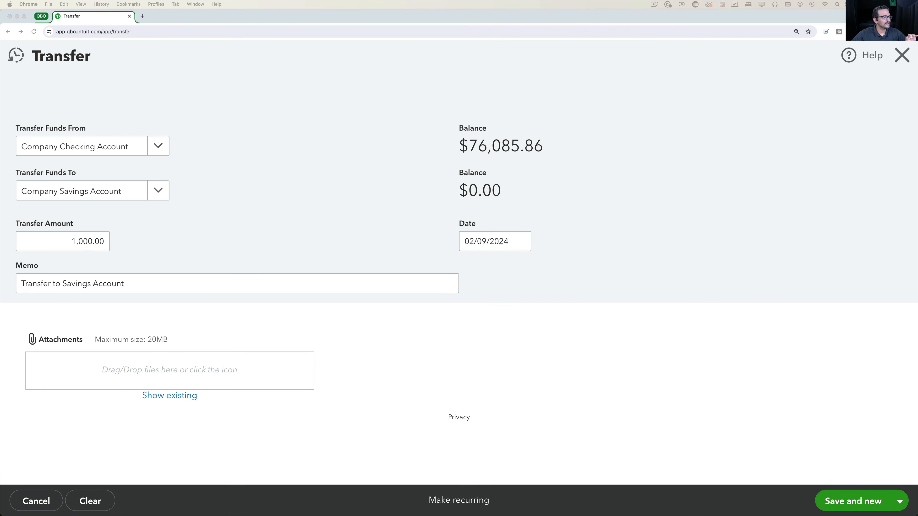
Close the filled-in 1,000.00 transfer and leave it without saving
left_click(728, 244)
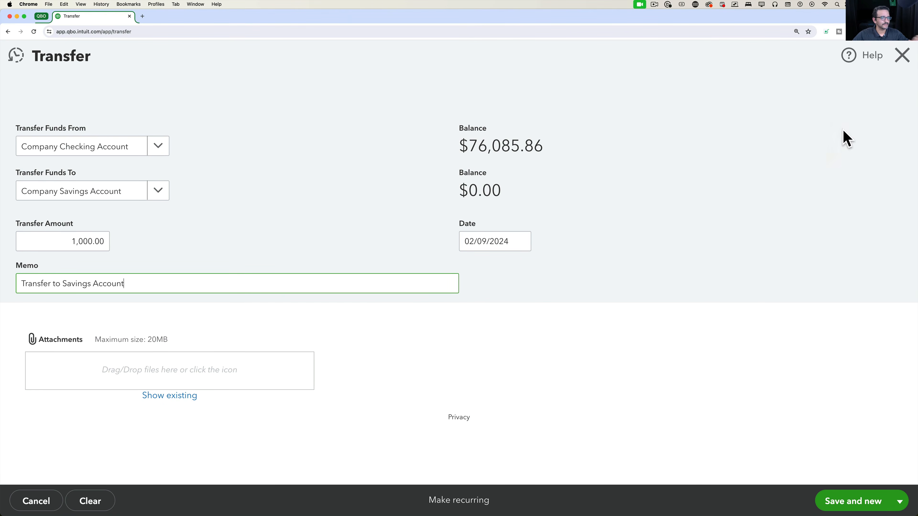
left_click(902, 56)
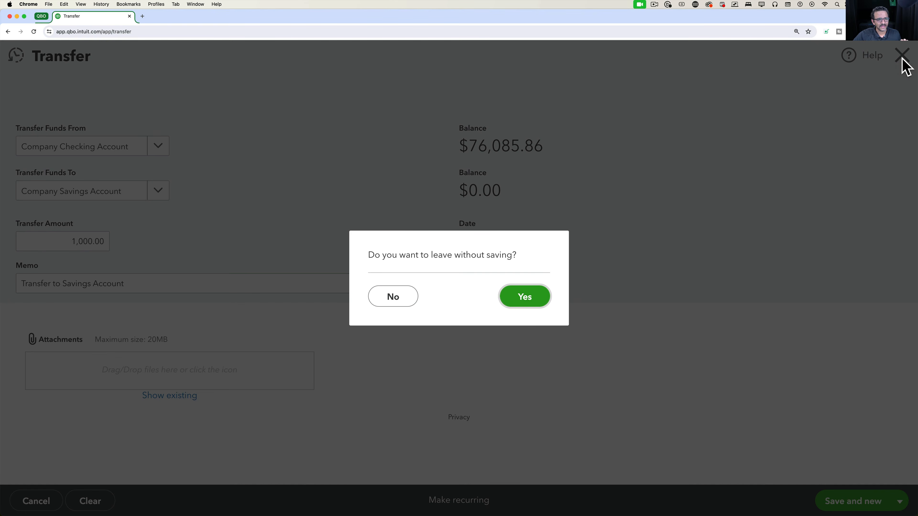
left_click(519, 296)
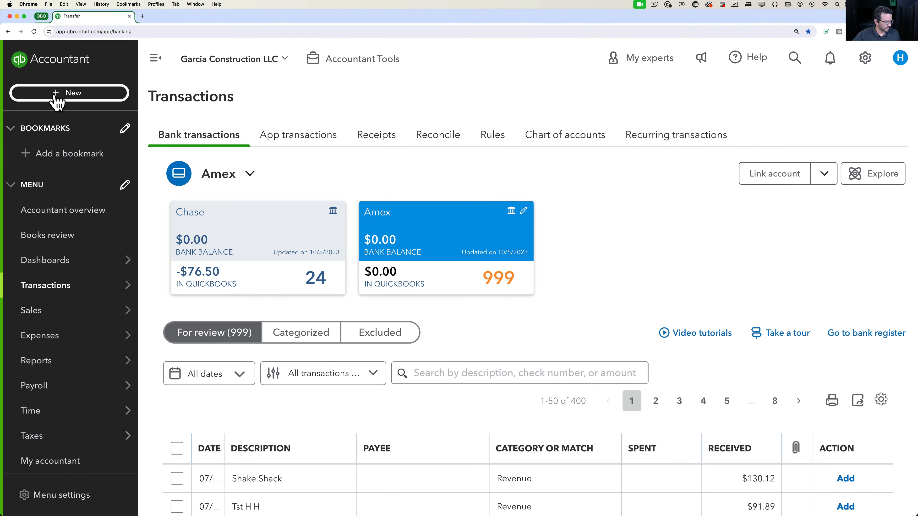
Create a new transfer of 10,000.00 from Company Checking Account to Company Savings Account
left_click(41, 95)
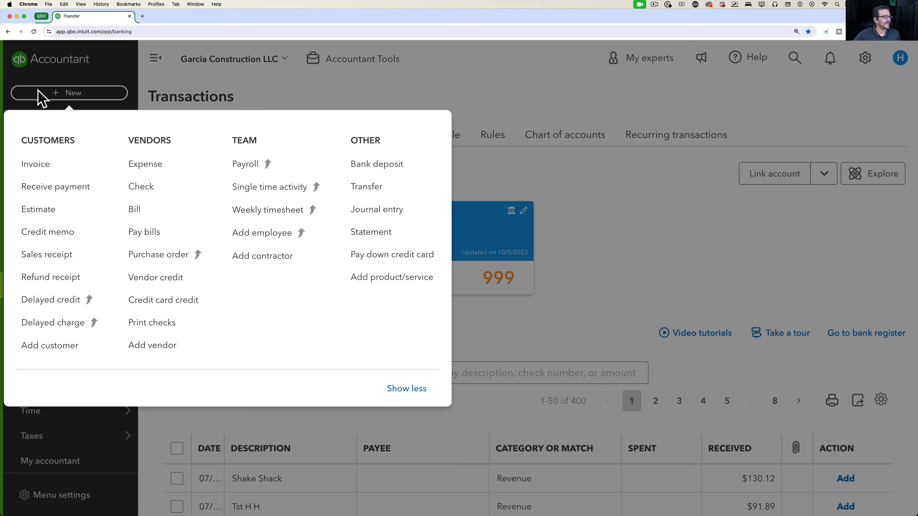
left_click(384, 193)
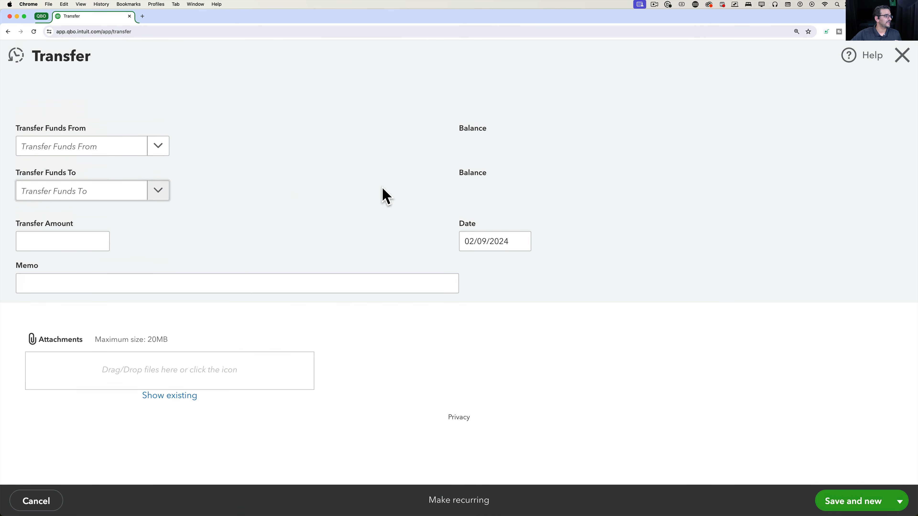
left_click(158, 146)
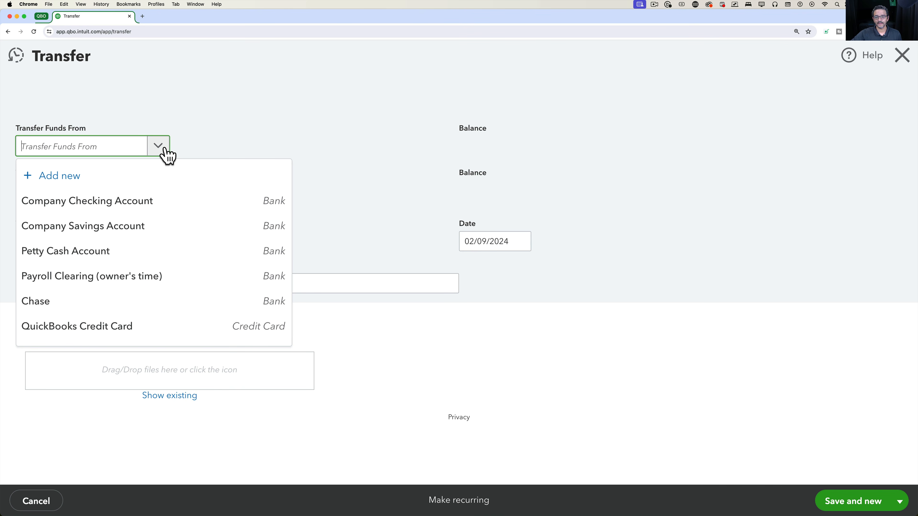
left_click(103, 214)
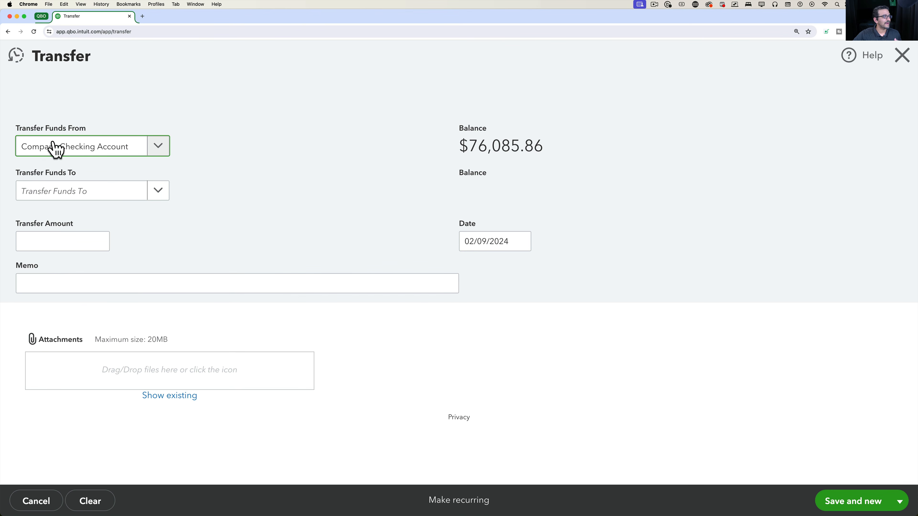
left_click(159, 192)
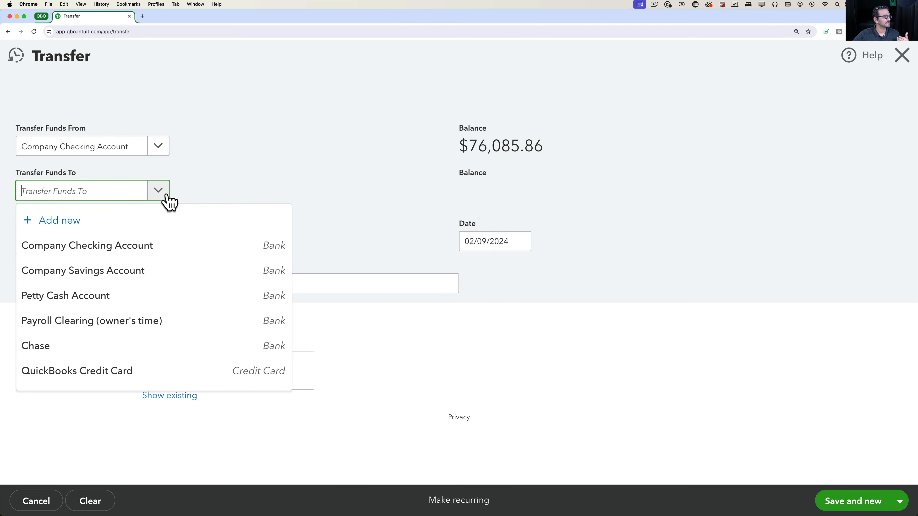
left_click(116, 270)
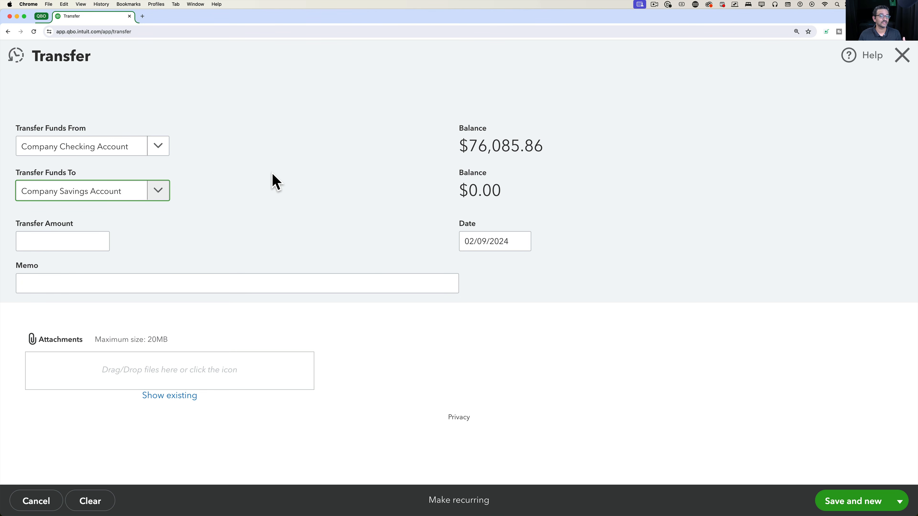
left_click(51, 236)
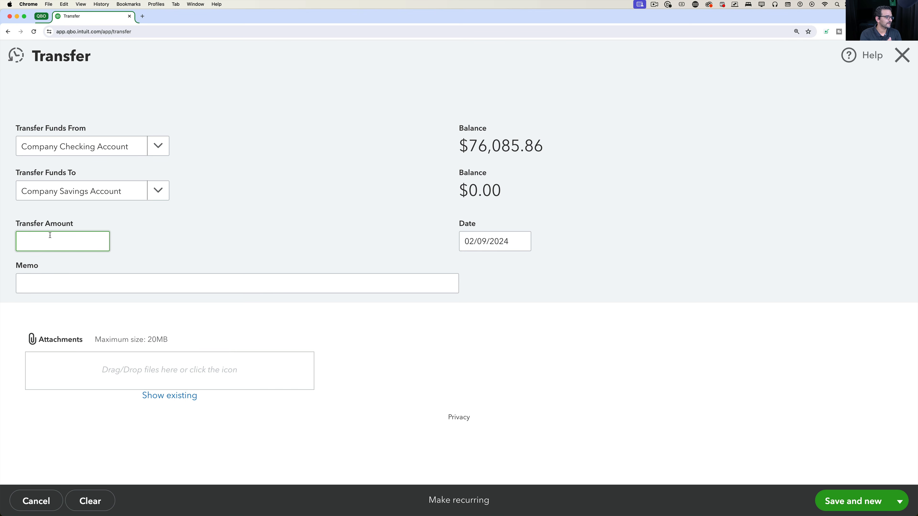
type("10000")
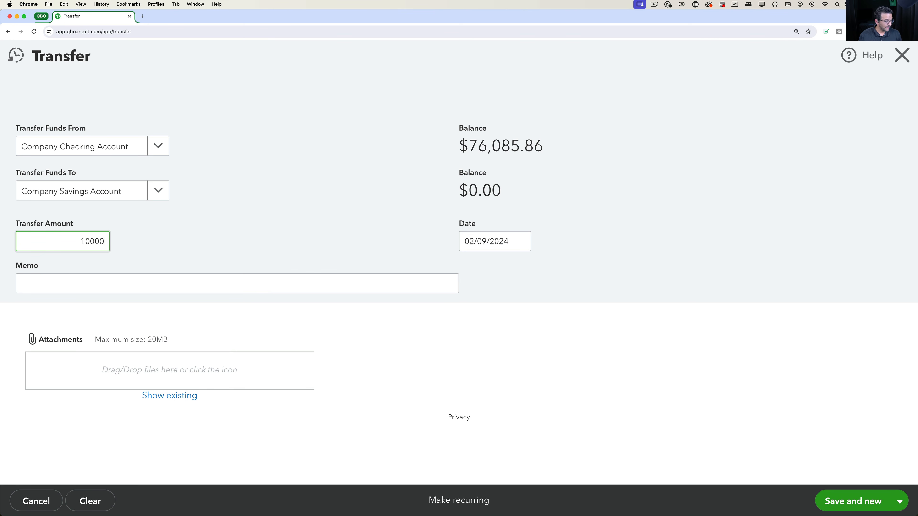
key("Tab")
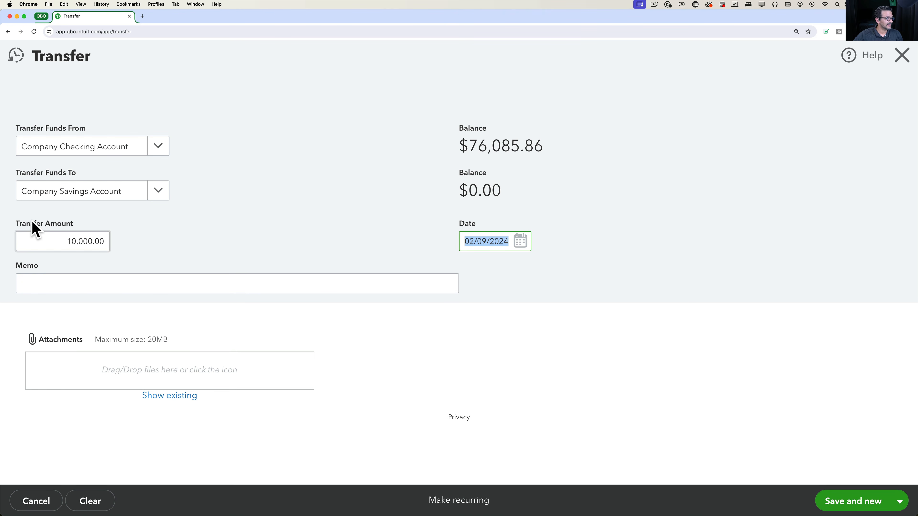
left_click(48, 239)
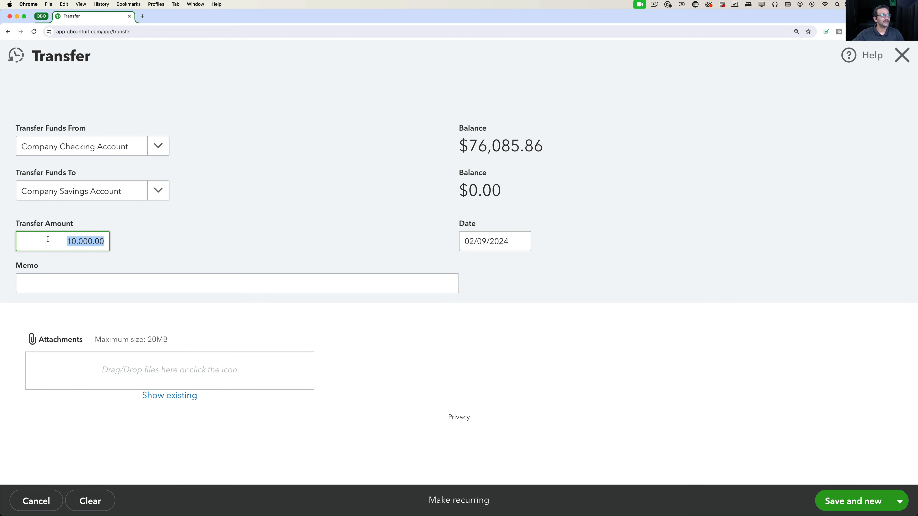
left_click(293, 222)
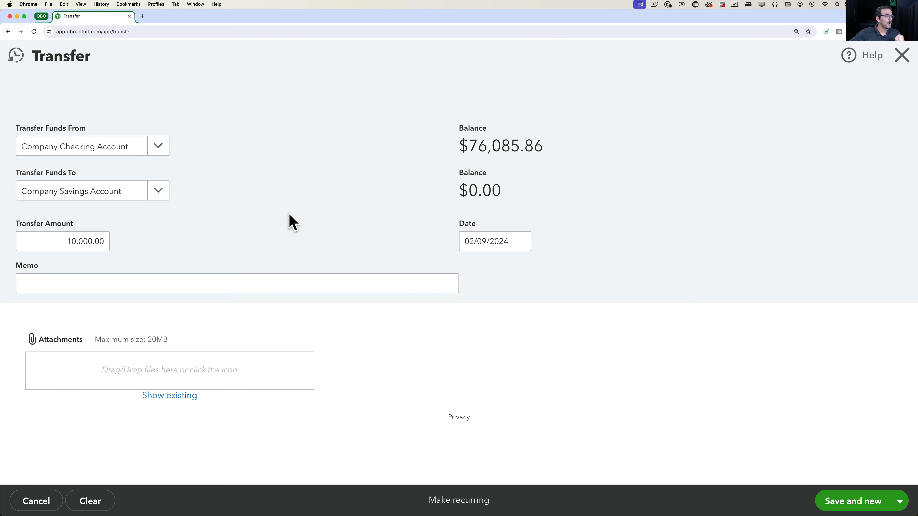
left_click(162, 147)
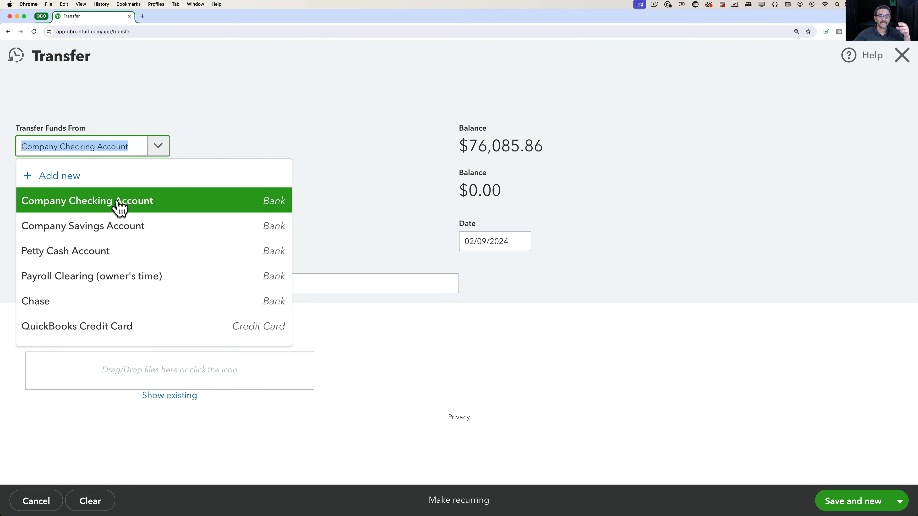
key("Tab")
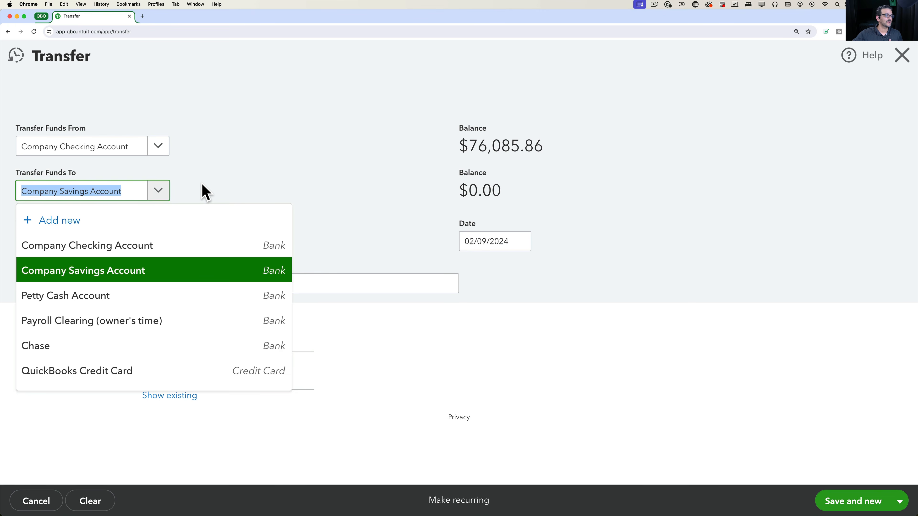
left_click(634, 336)
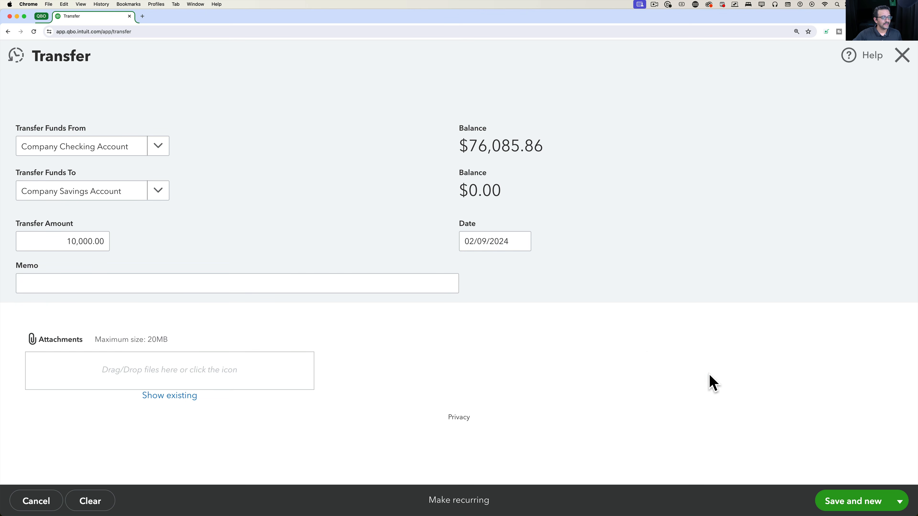
Save the transfer and close the form
left_click(900, 501)
left_click(864, 479)
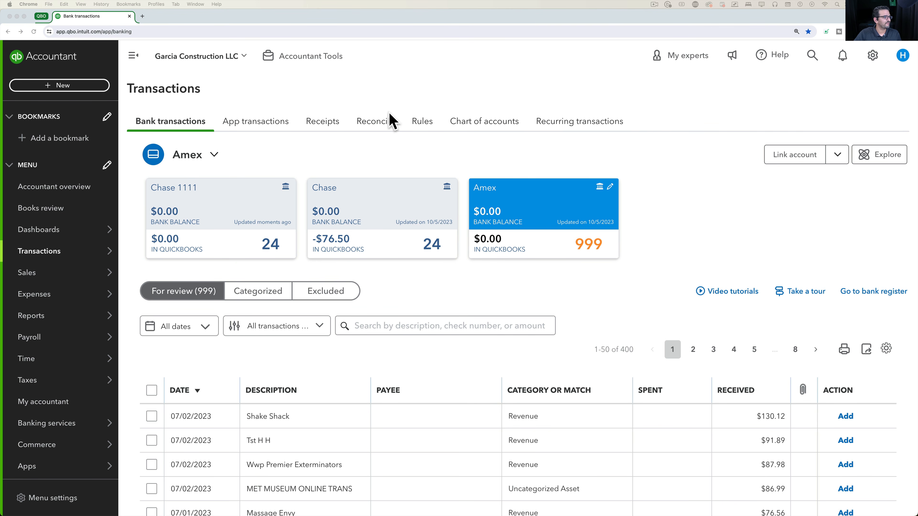
Show the bank transactions awaiting review for the Chase 1111 account
mouse_move(29, 257)
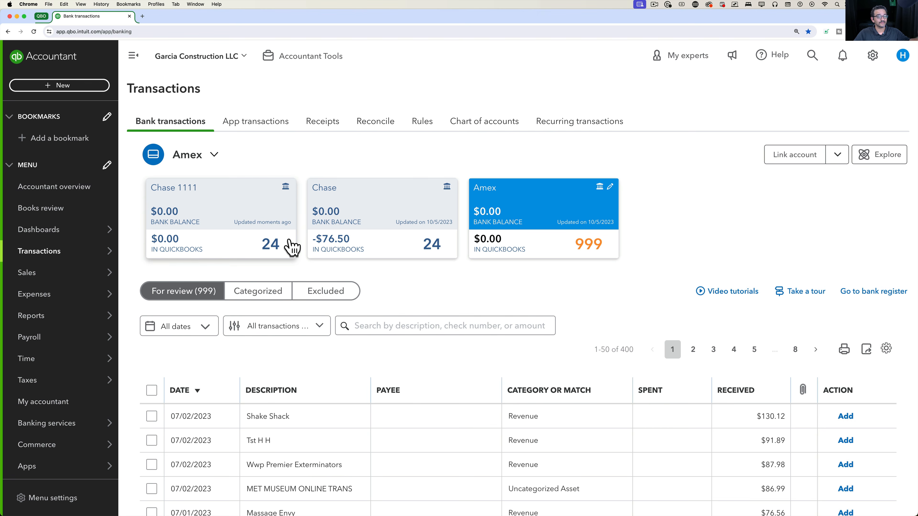
left_click(223, 212)
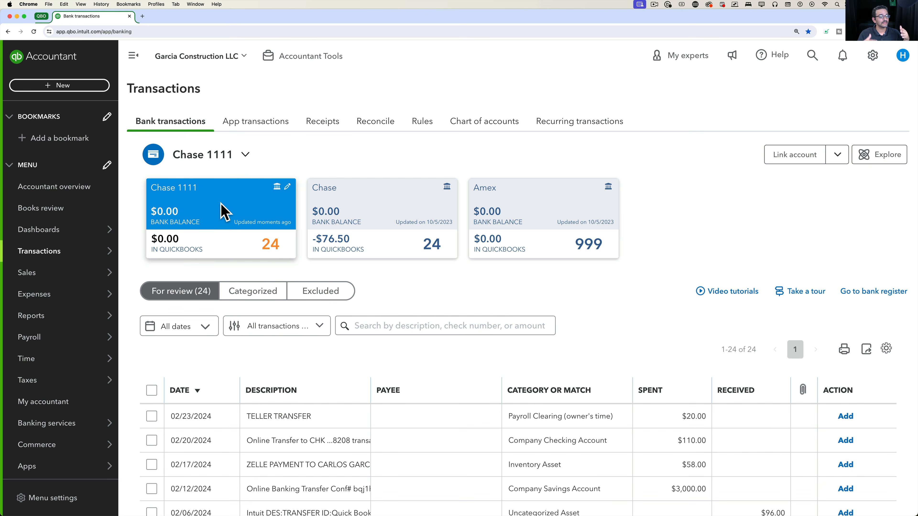
scroll(451, 362, "down", 5)
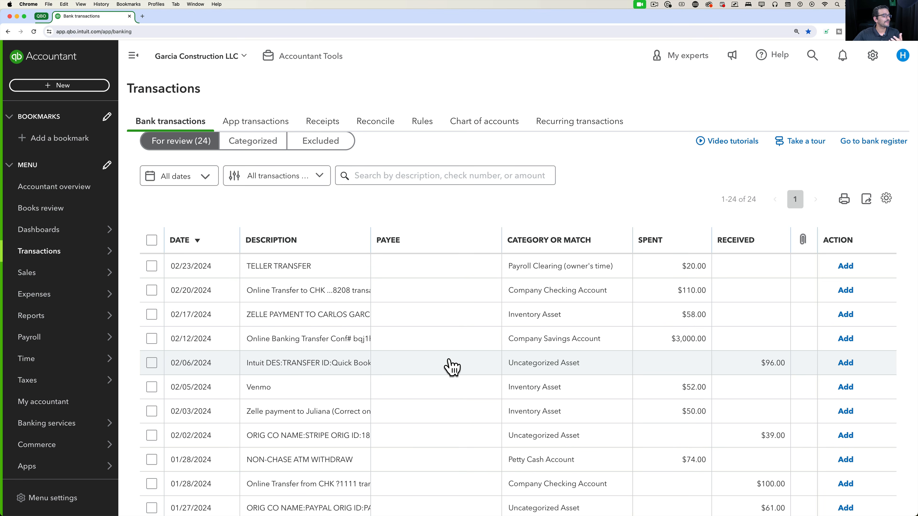
Mark the 02/20/2024 $110.00, 02/17/2024 $58.00 and 02/12/2024 $3,000.00 bank transactions as transfers
left_click(353, 296)
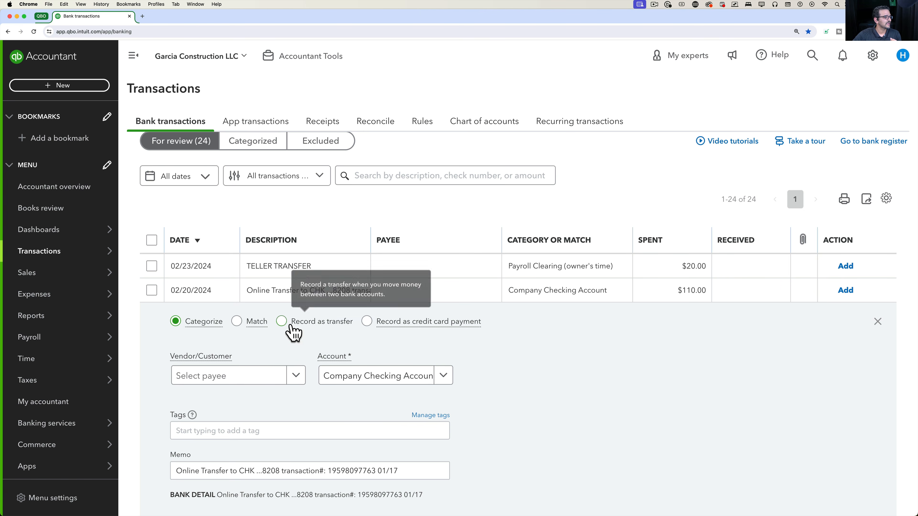
left_click(282, 322)
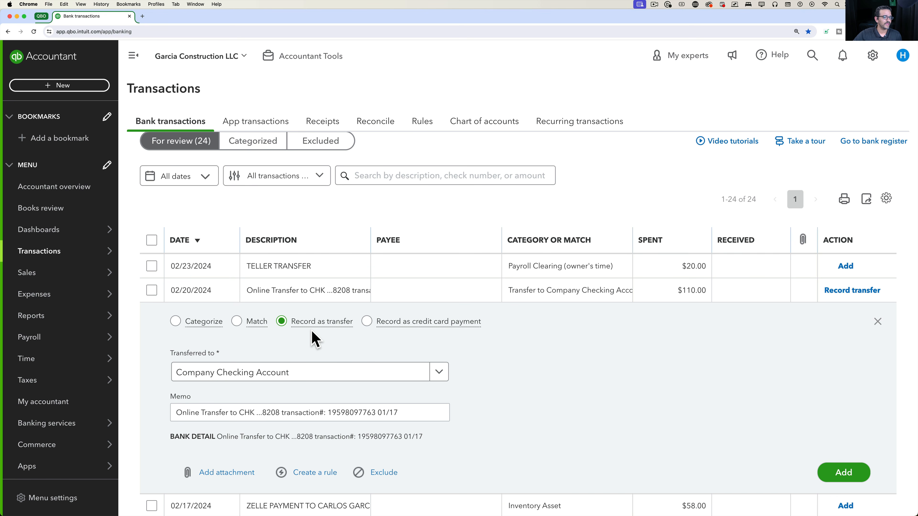
left_click(878, 321)
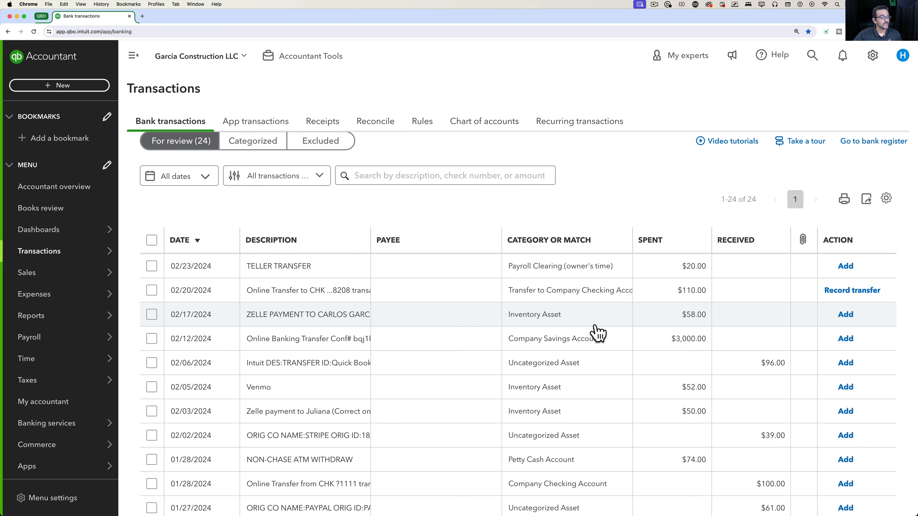
left_click(410, 318)
left_click(281, 348)
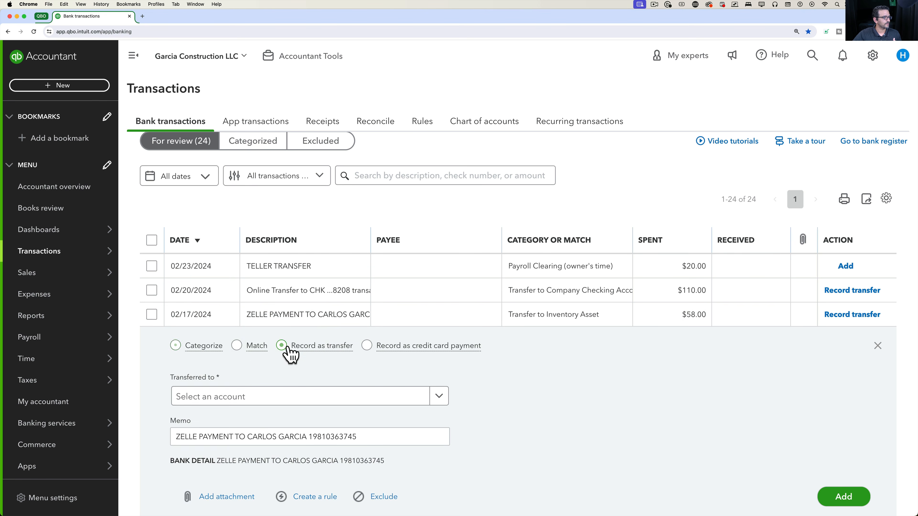
left_click(878, 347)
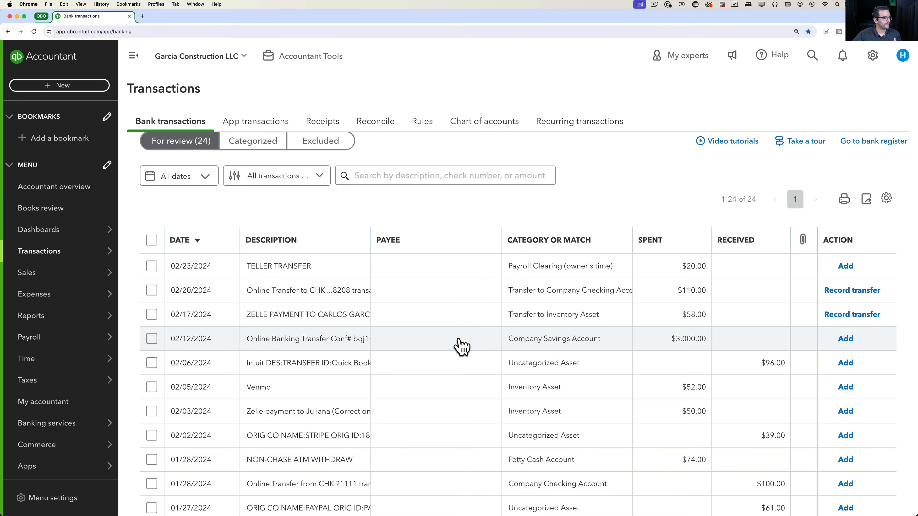
left_click(472, 343)
left_click(282, 370)
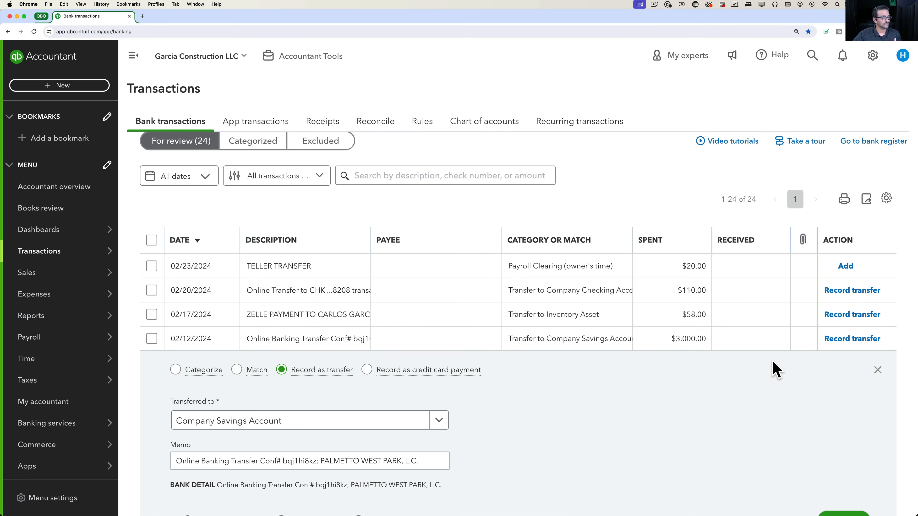
left_click(879, 370)
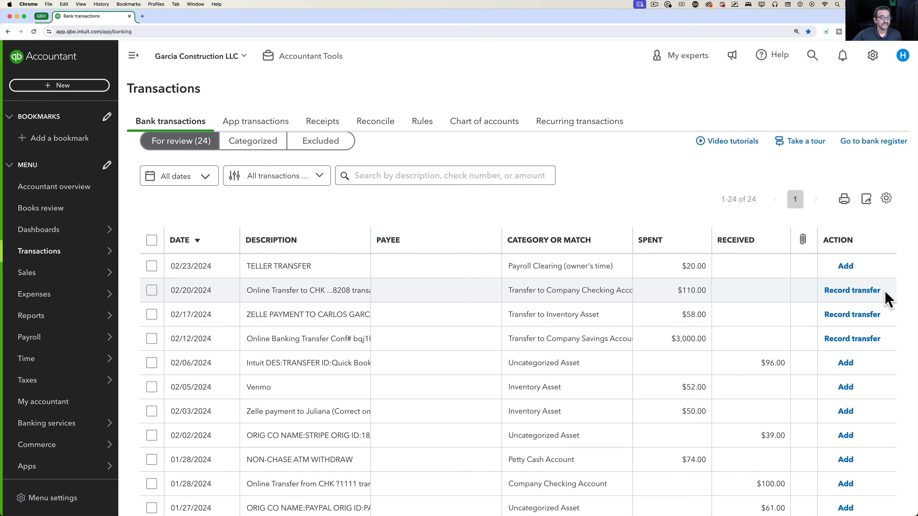
Record the $110.00, $58.00 and $3,000.00 transactions marked as transfers
left_click(852, 291)
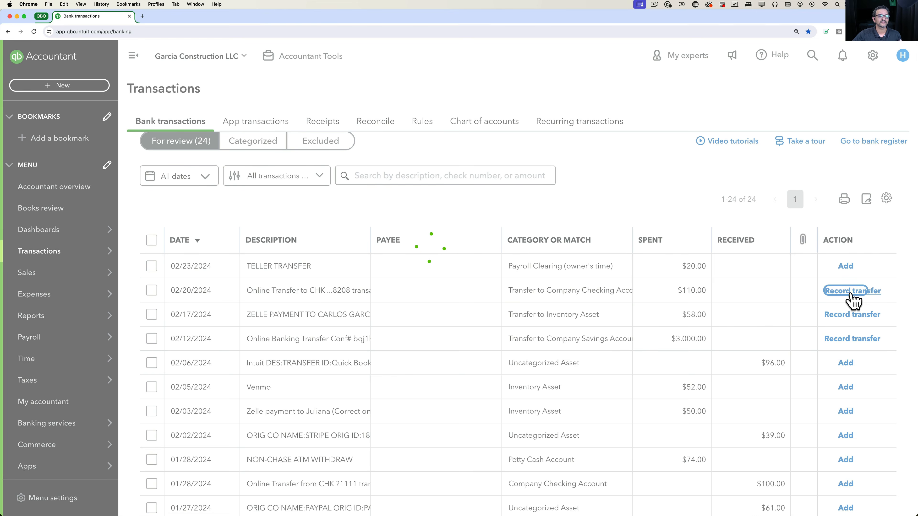
left_click(854, 297)
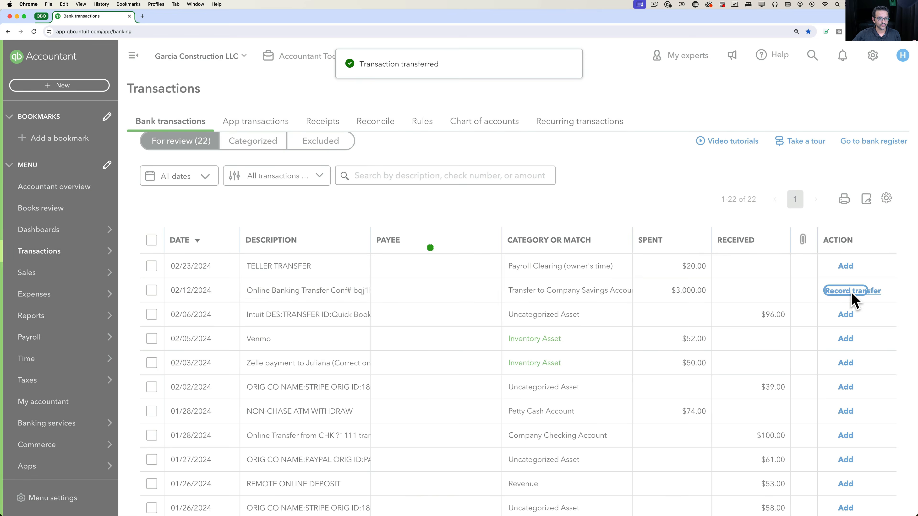
left_click(852, 296)
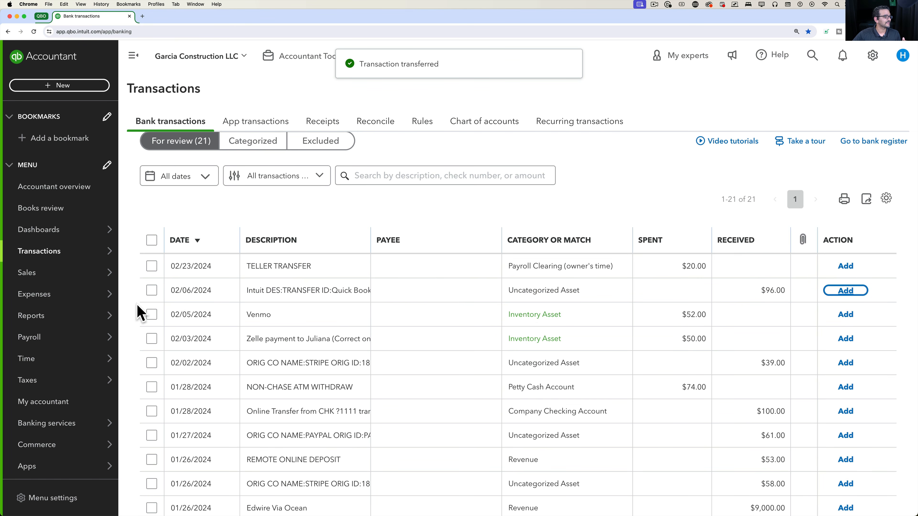
left_click(152, 291)
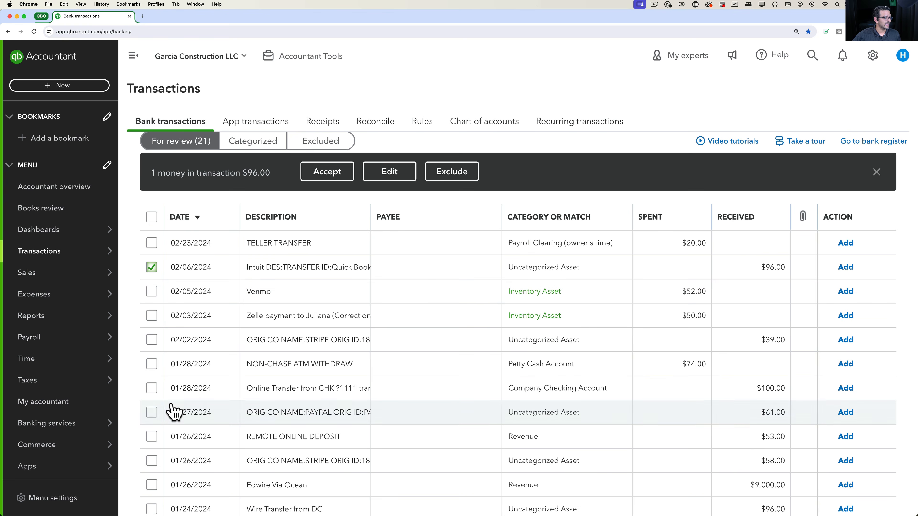
left_click(151, 388, "shift")
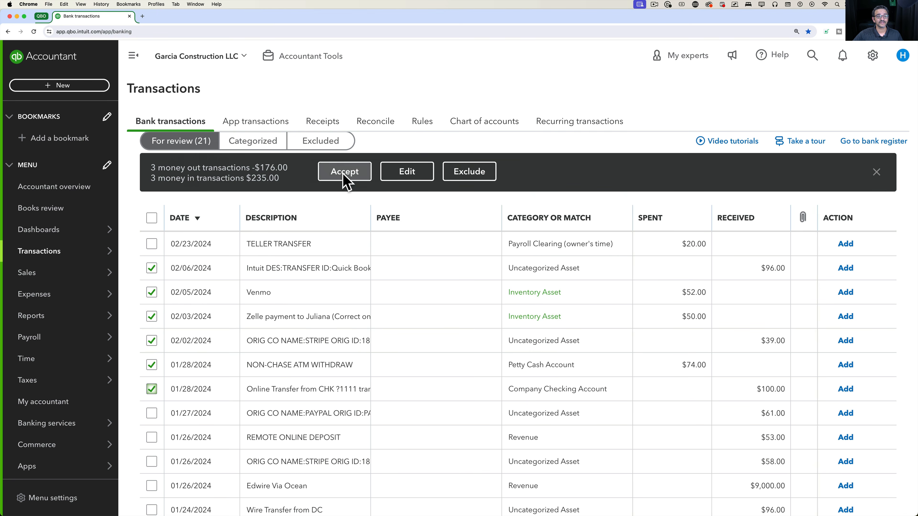
left_click(877, 174)
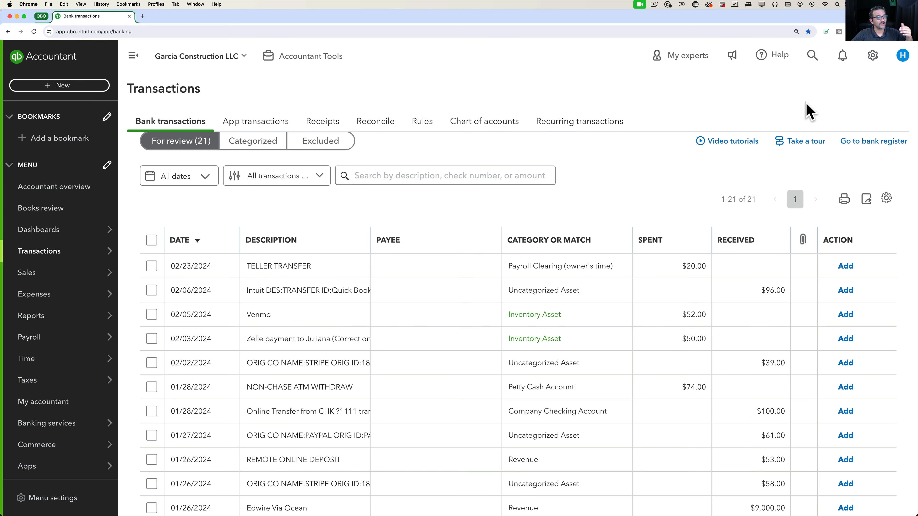
Open the recent 02/17/2024 $58.00 transfer and try changing its destination to Uncategorized Asset, leaving without saving
left_click(813, 56)
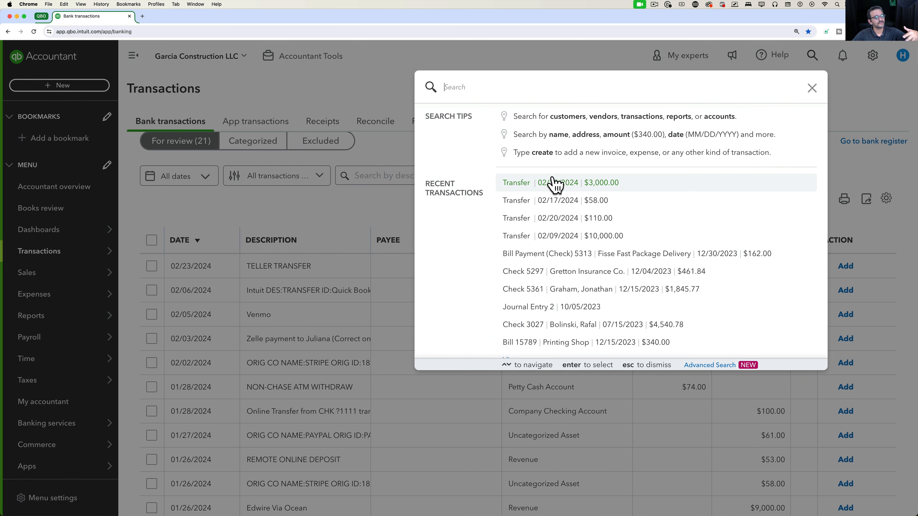
left_click(588, 203)
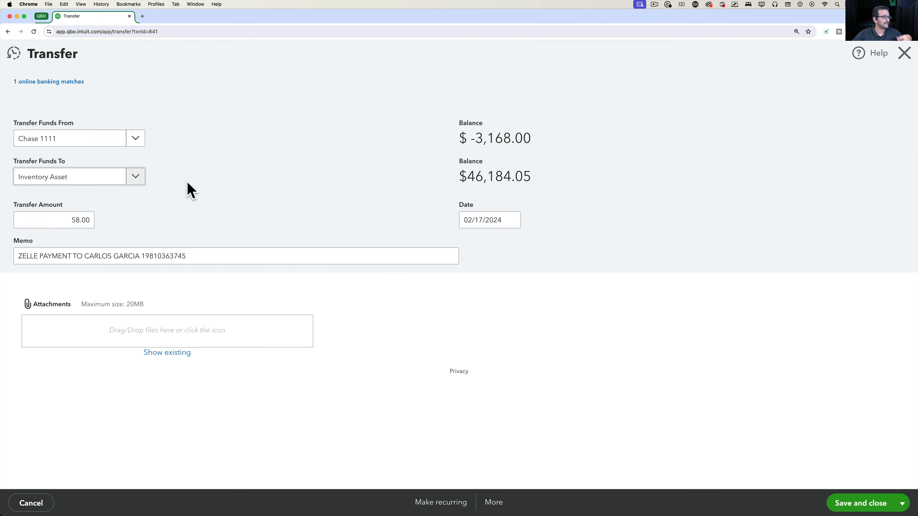
left_click(87, 176)
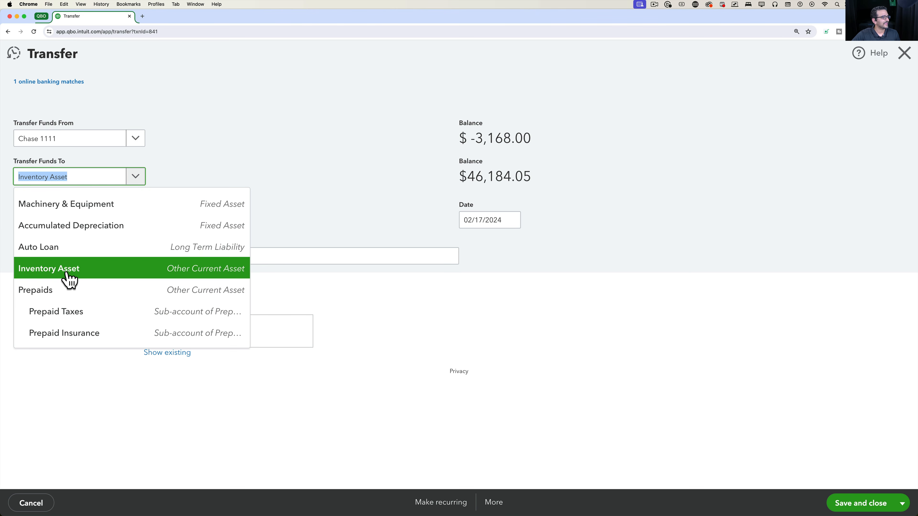
left_click_drag(78, 175, 1, 156)
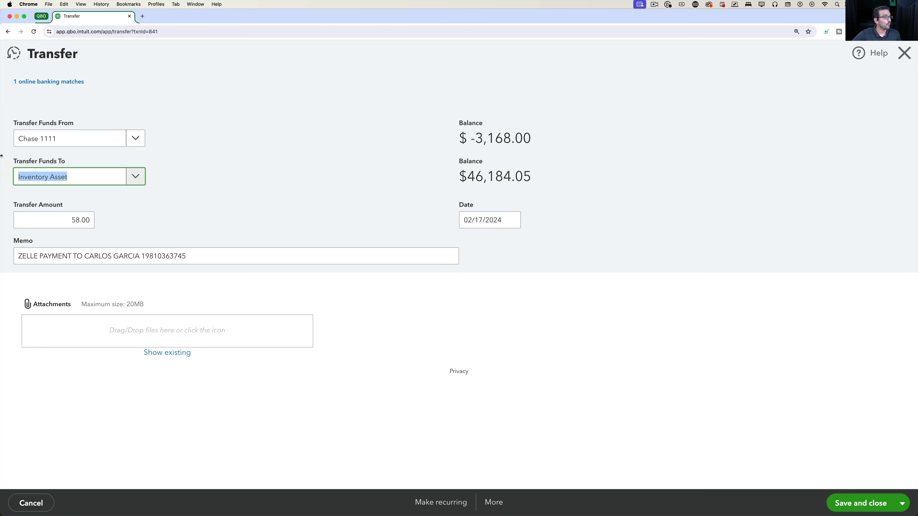
type("unca")
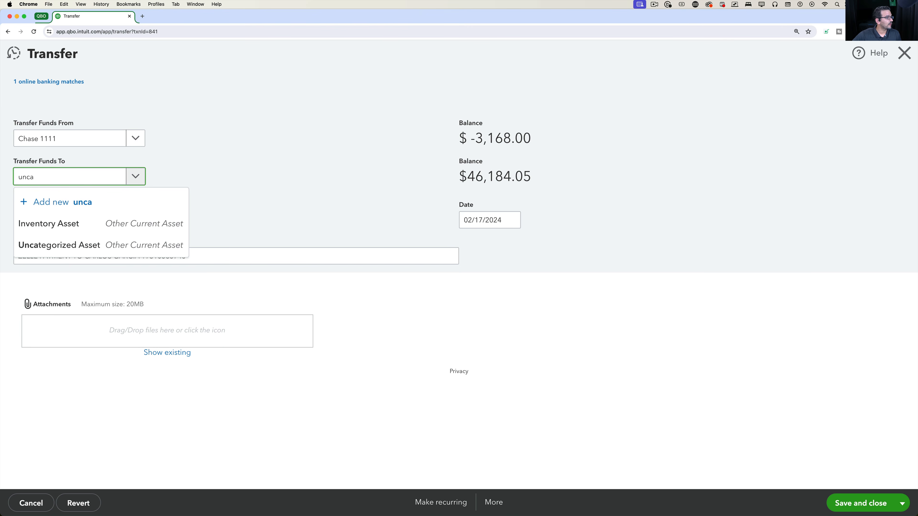
left_click(38, 246)
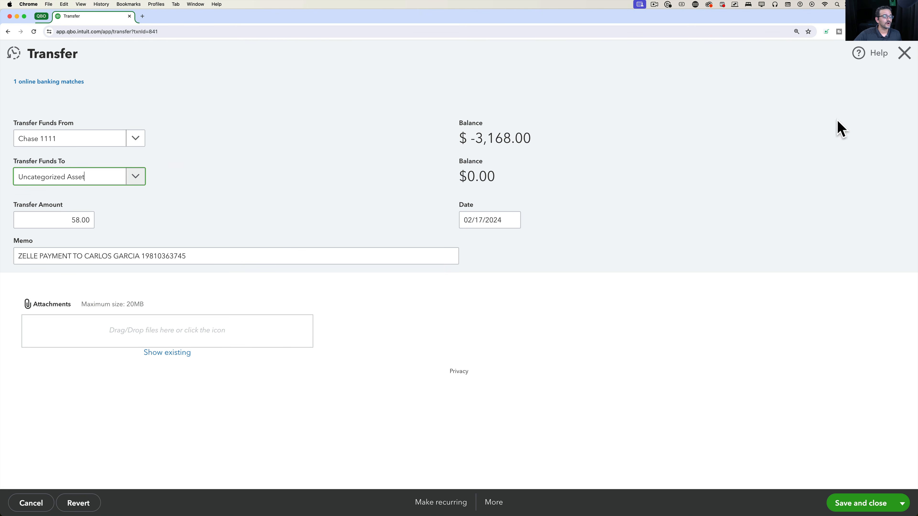
left_click(906, 58)
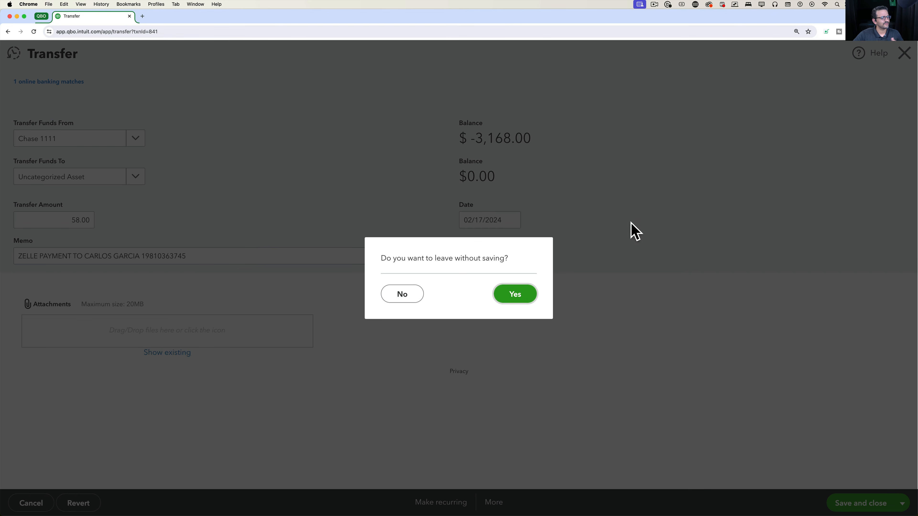
left_click(514, 294)
Mark the 02/05/2024 $52.00 Venmo transaction as a transfer to Uncategorized Asset
left_click(583, 315)
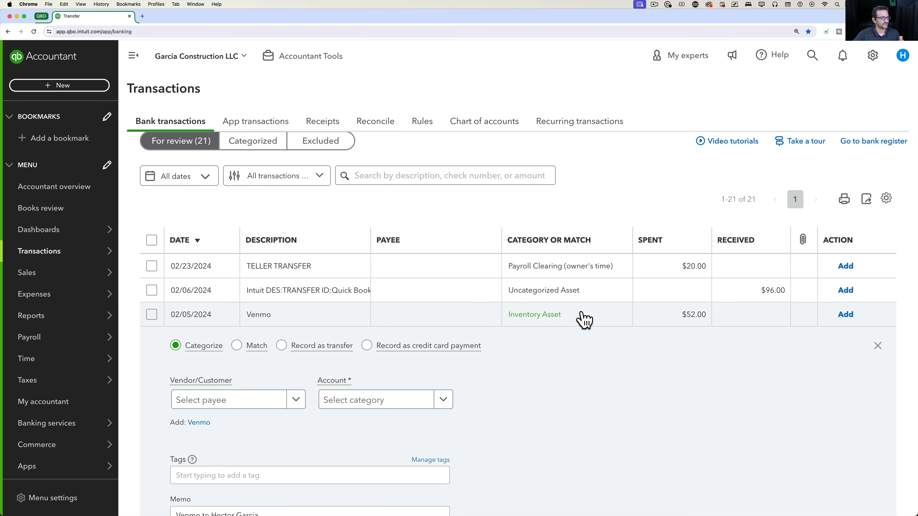
left_click(282, 346)
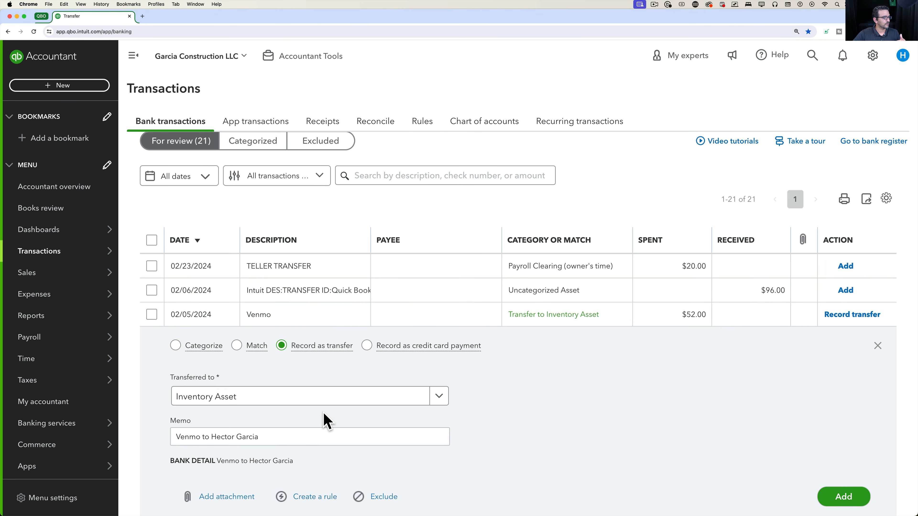
left_click(312, 405)
type("uncat")
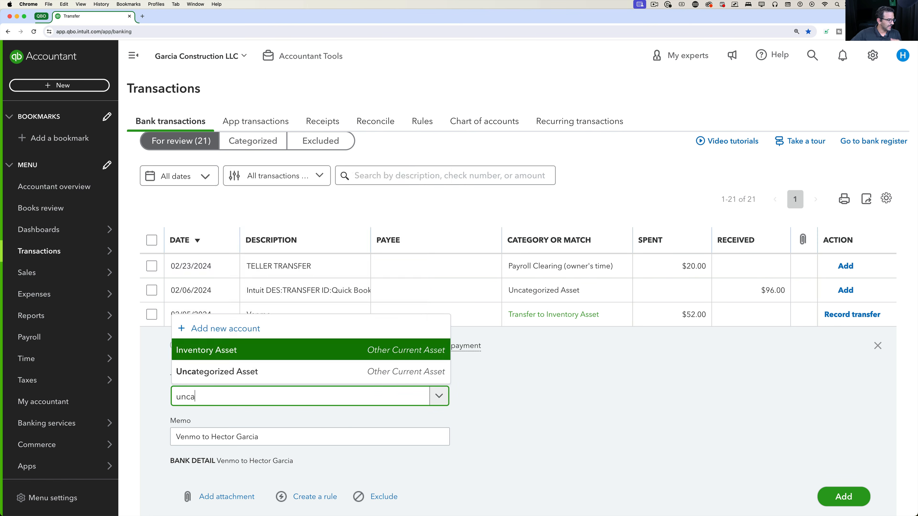
left_click(273, 376)
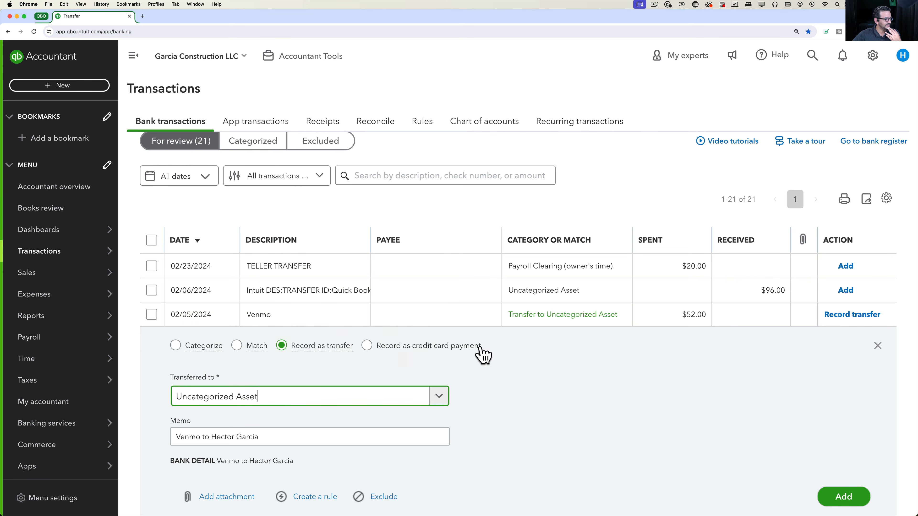
left_click(621, 322)
Mark the 02/03/2024 $50.00 Zelle payment as a transfer to Uncategorized Asset and collapse its details
left_click(554, 345)
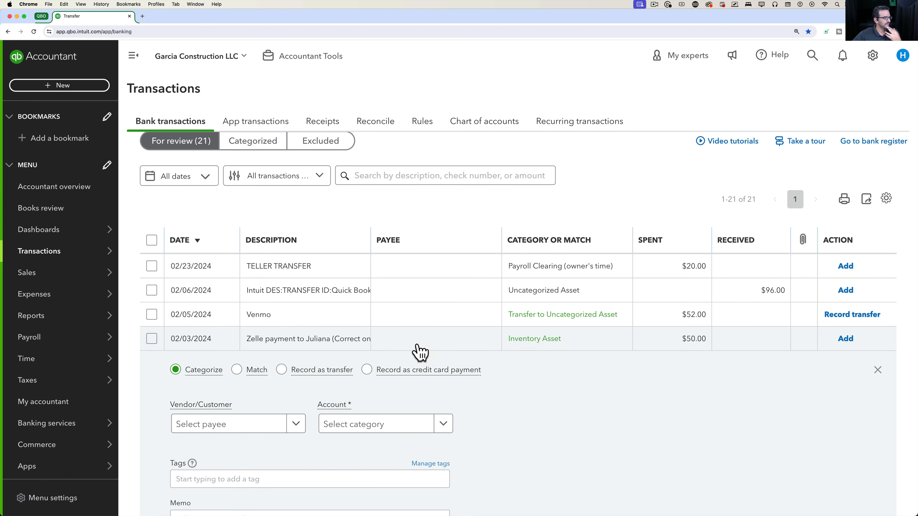
left_click(281, 369)
left_click(249, 427)
type("unca")
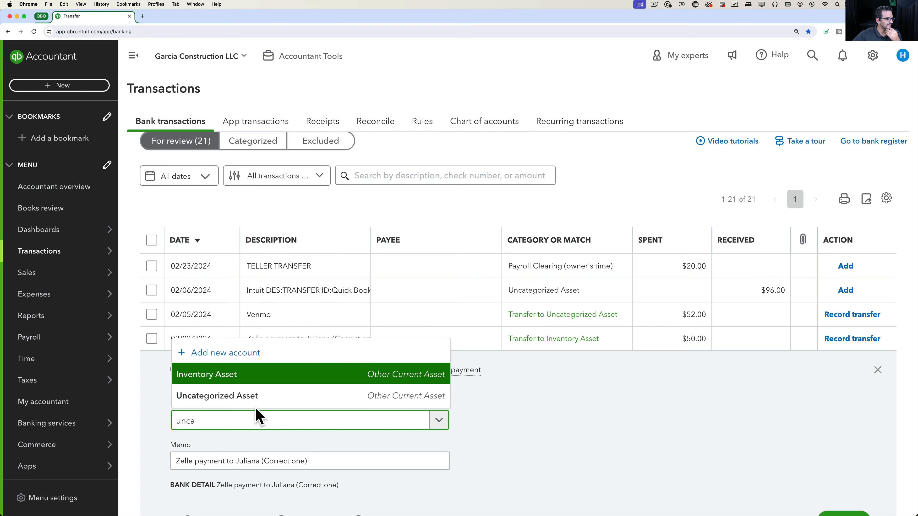
left_click(261, 398)
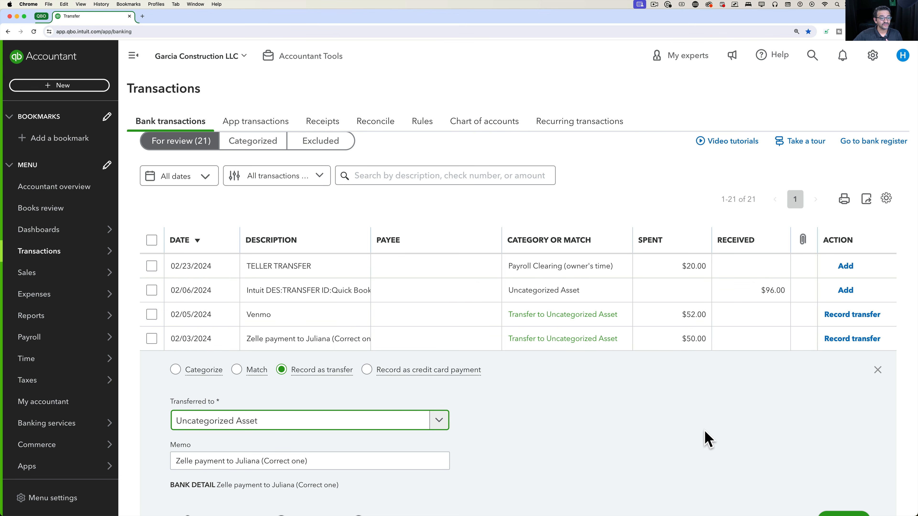
left_click(878, 371)
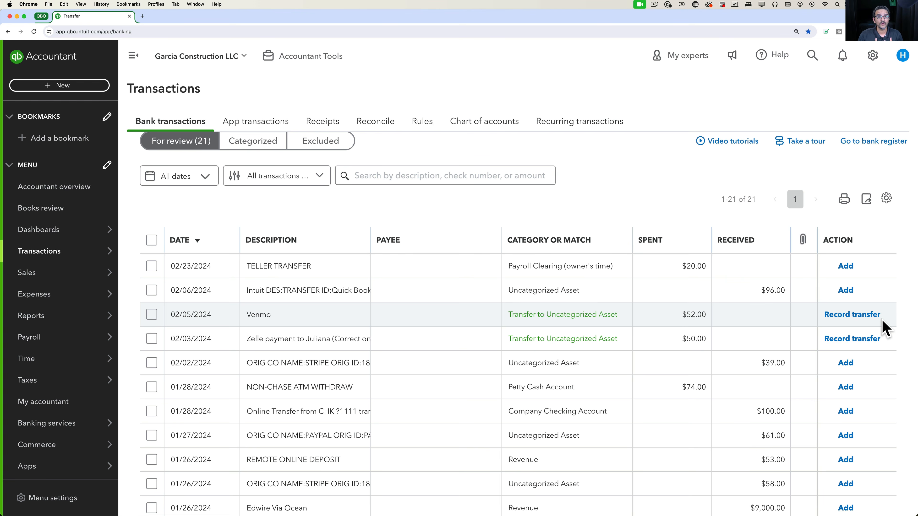
Switch the $52.00 Venmo and $50.00 Zelle transactions from transfers back to Categorize
left_click(407, 322)
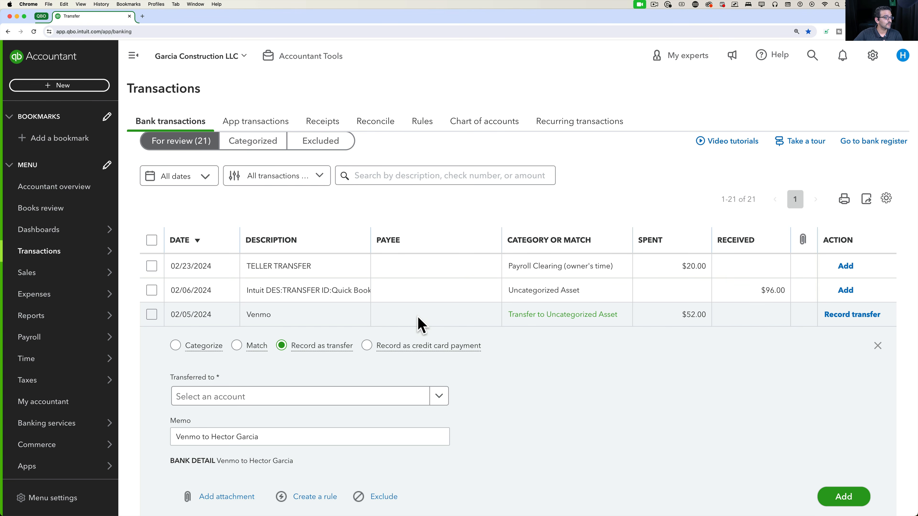
left_click(175, 346)
left_click(327, 312)
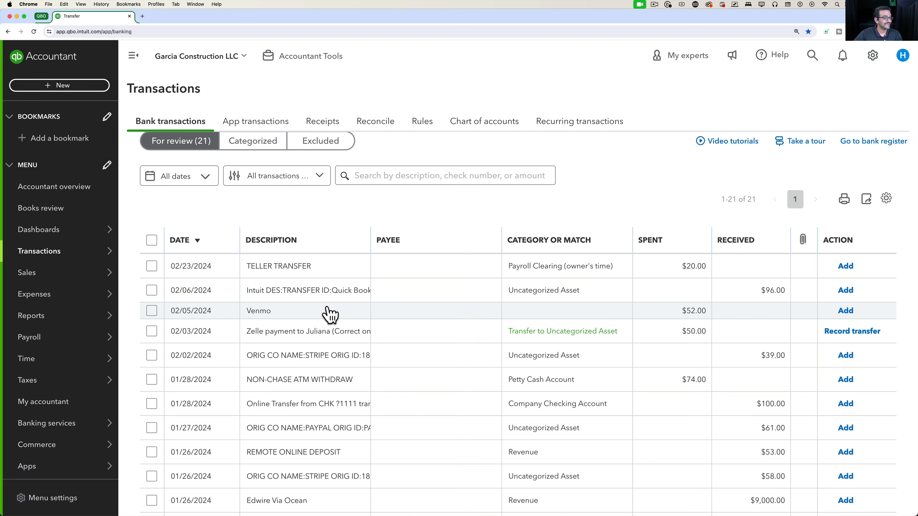
left_click(276, 332)
left_click(177, 359)
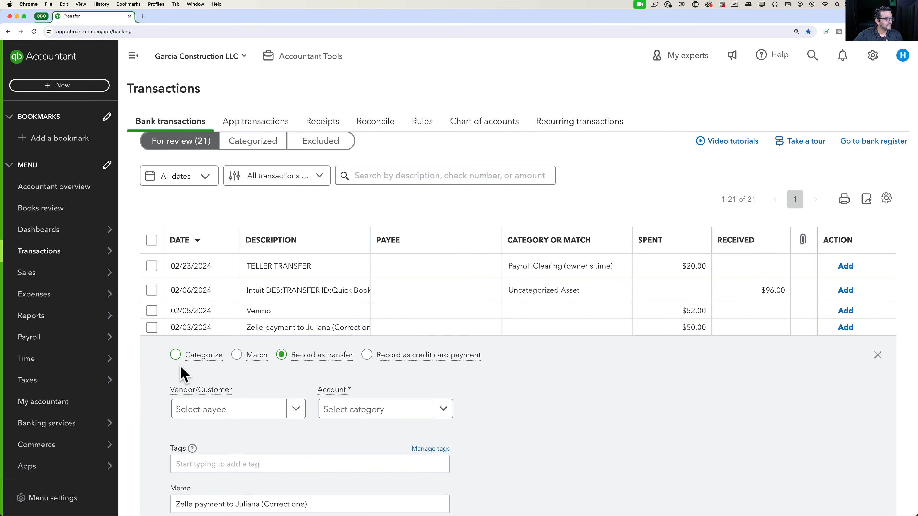
left_click(302, 330)
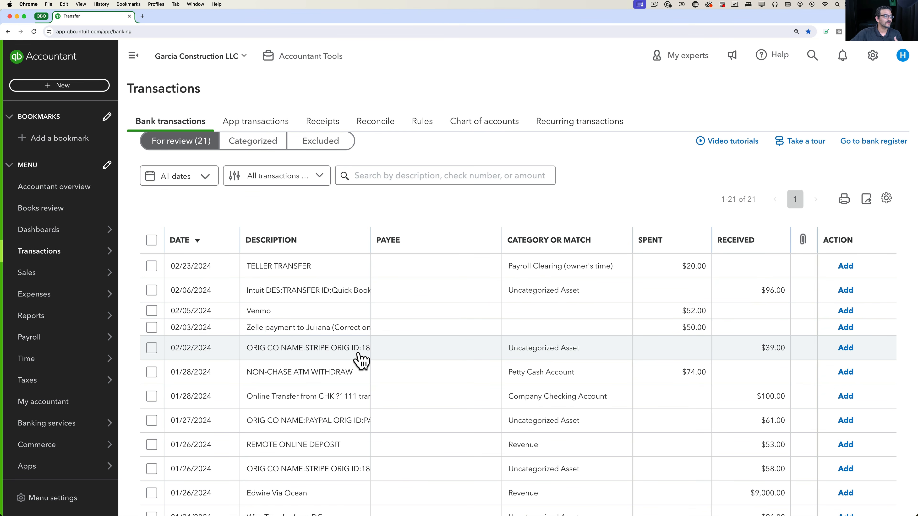
Categorize the 02/03/2024 $50.00 Zelle payment as Uncategorized Asset and convert it to a transfer
left_click(340, 336)
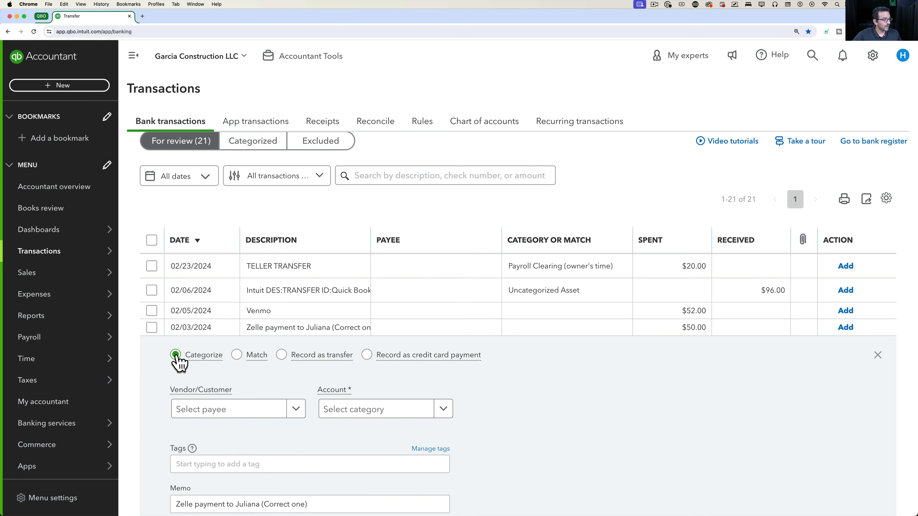
left_click(361, 422)
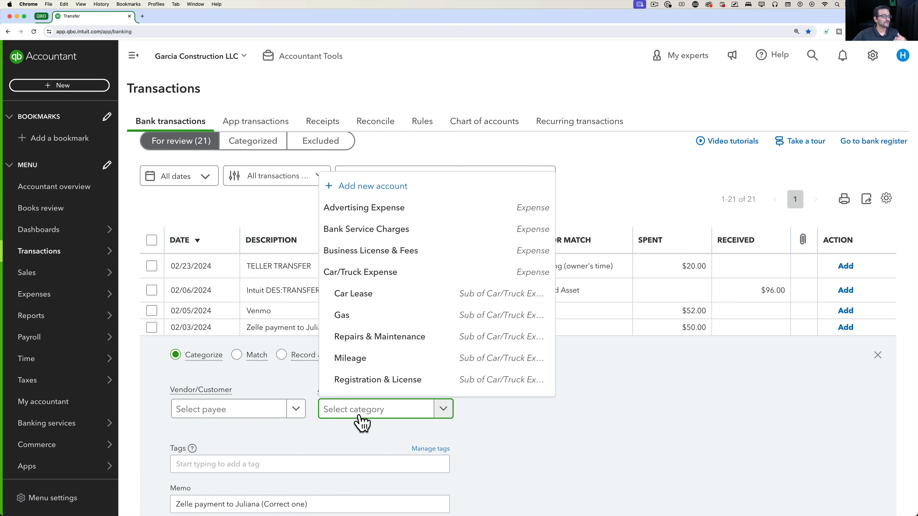
type("unca")
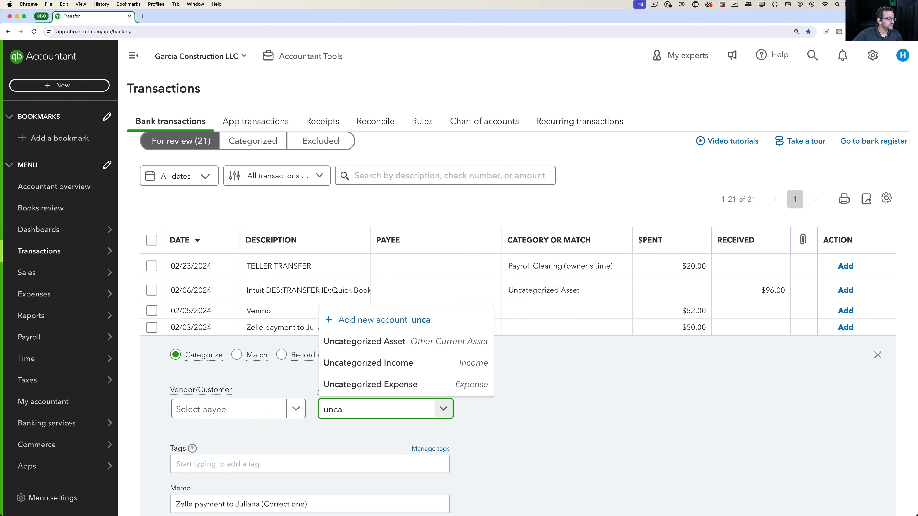
left_click(398, 351)
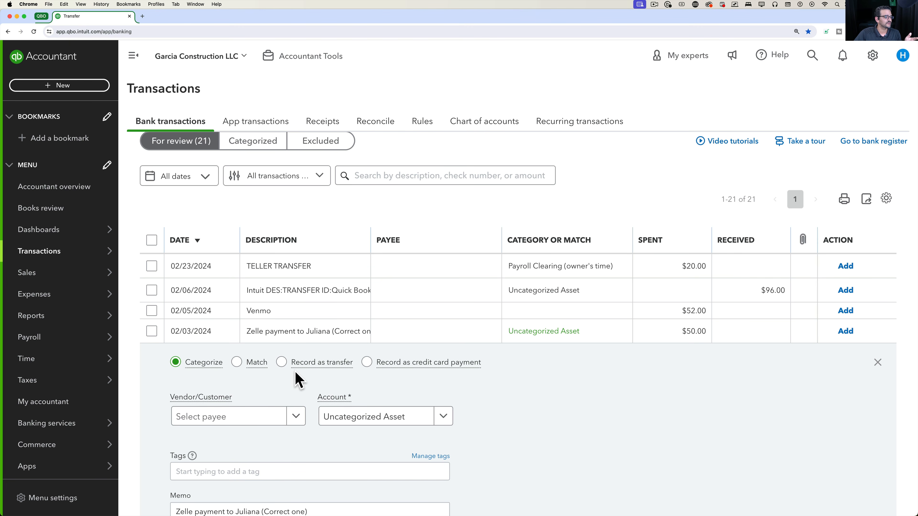
left_click(286, 366)
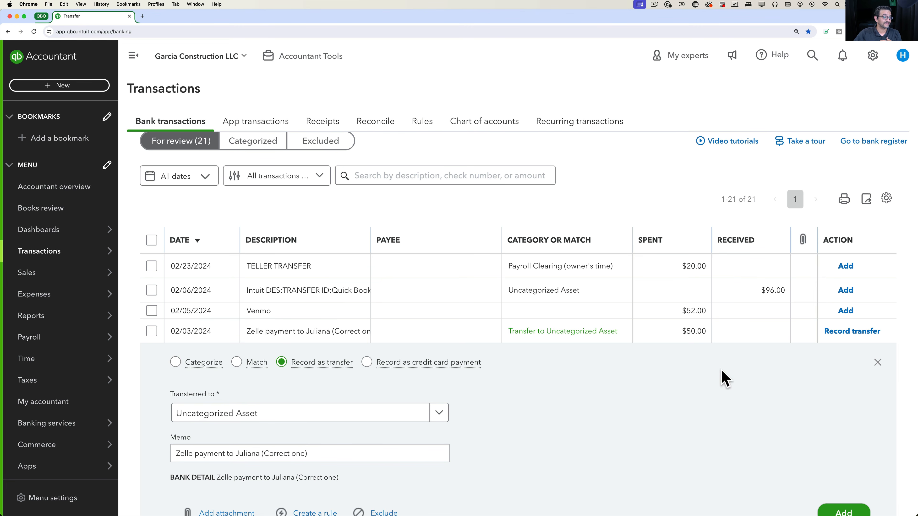
left_click(878, 363)
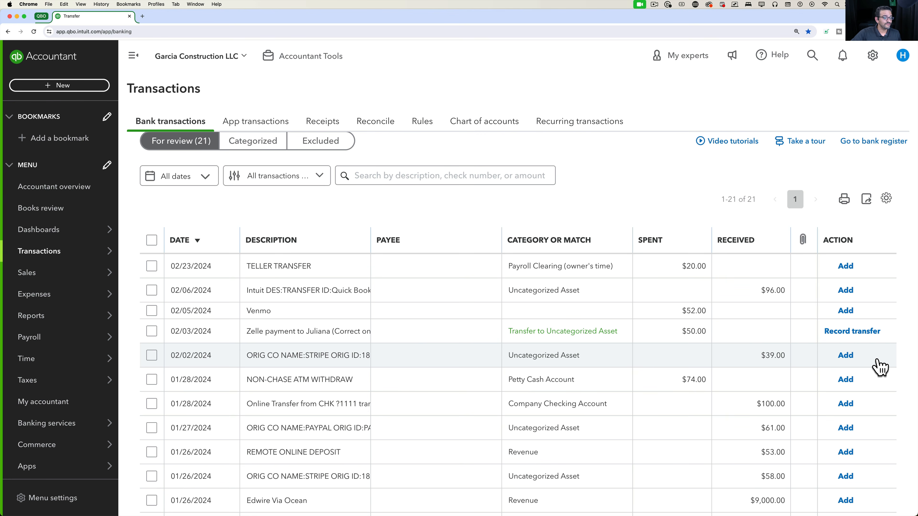
Record the 01/28/2024 $100.00 online transfer received as a transfer from Company Savings Account
left_click(328, 383)
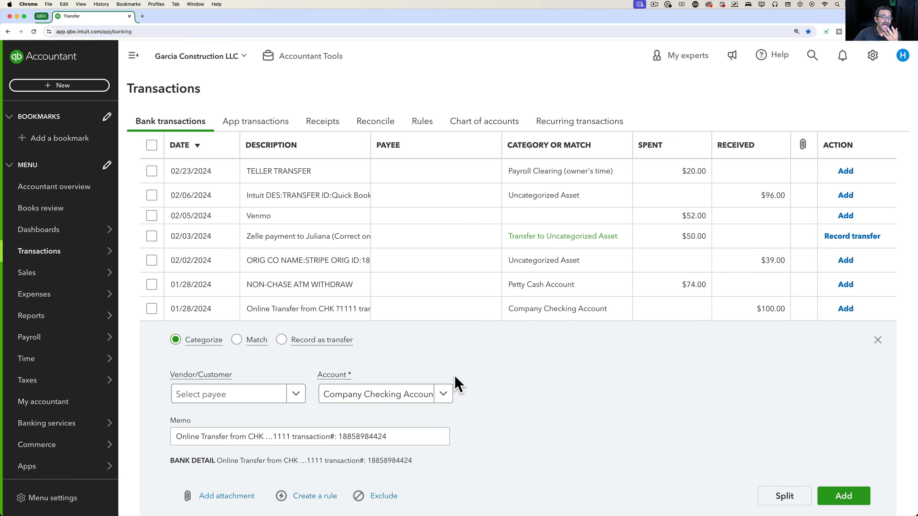
left_click(282, 341)
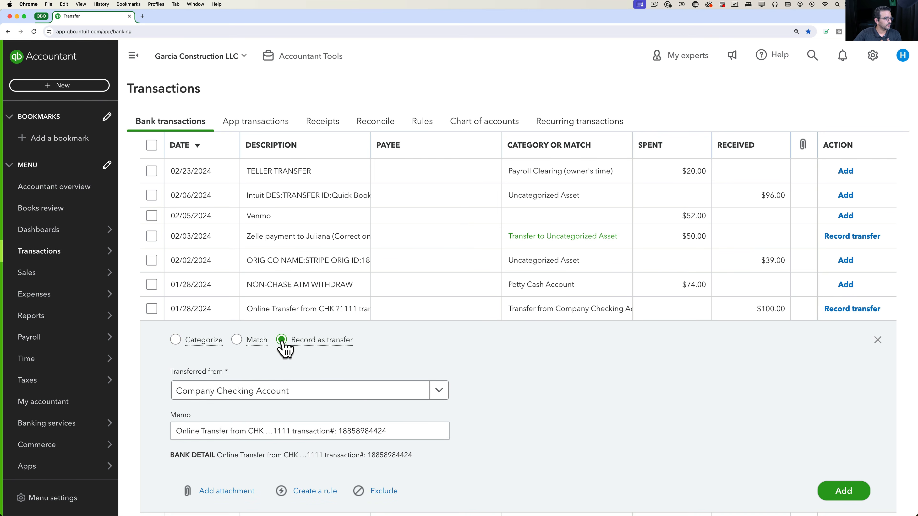
left_click(441, 394)
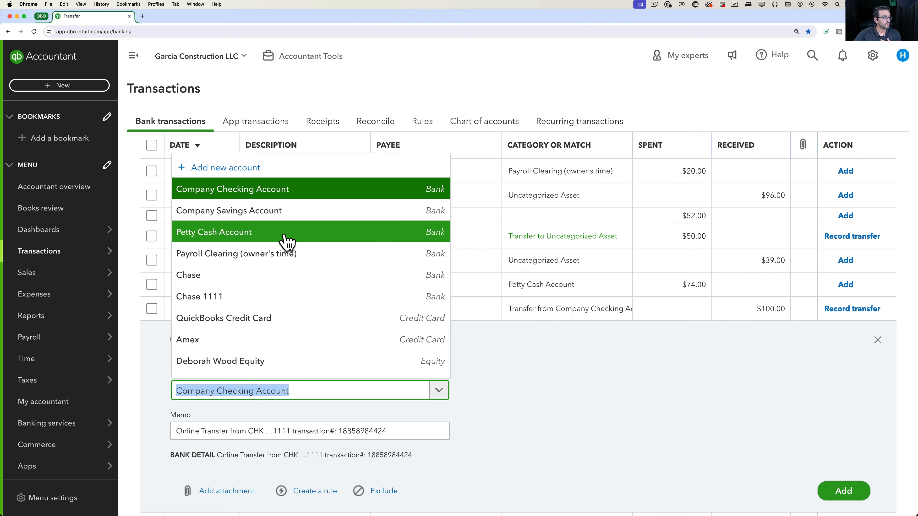
left_click(275, 212)
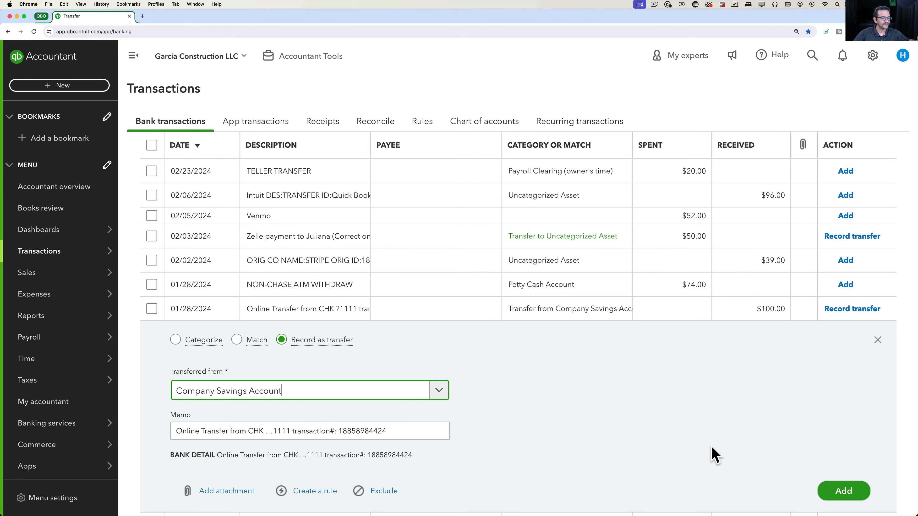
left_click(849, 498)
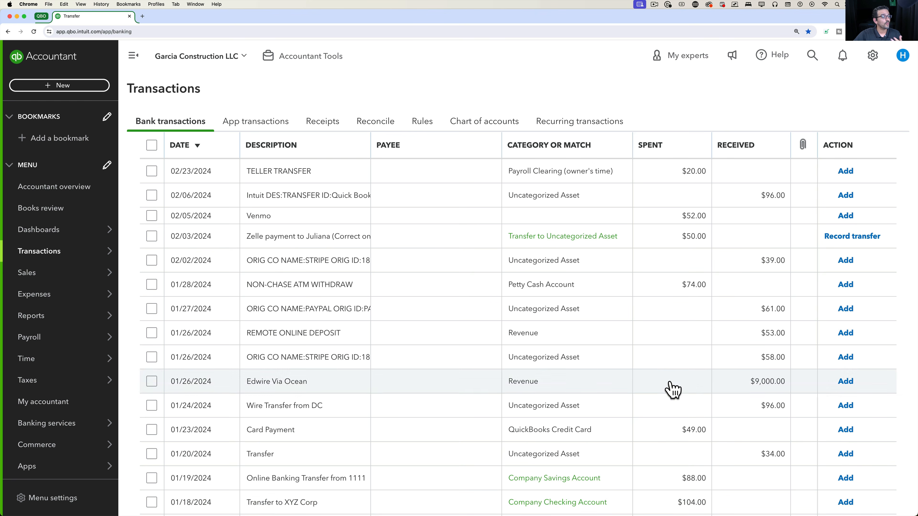
Try the transfer option on the 01/28/2024 $74.00 NON-CHASE ATM WITHDRAW transaction, and categorize it as Uncategorized Expense instead
left_click(563, 292)
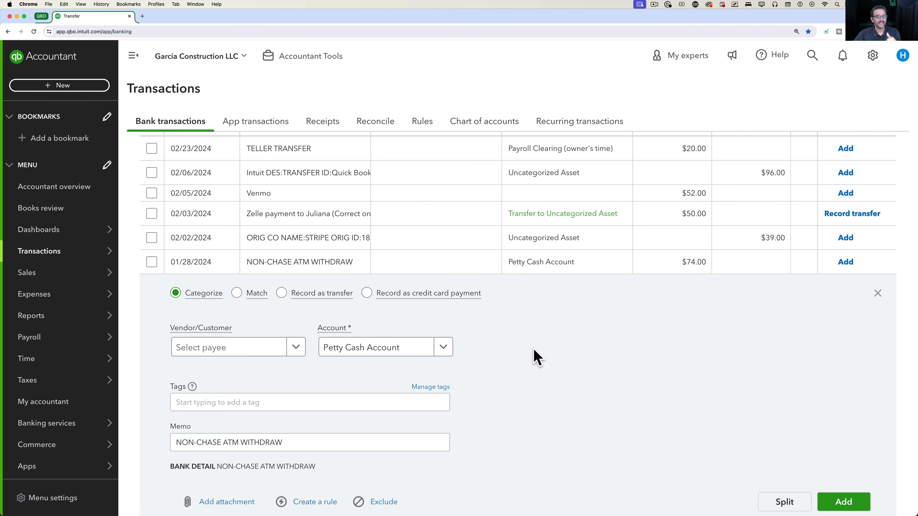
left_click(288, 297)
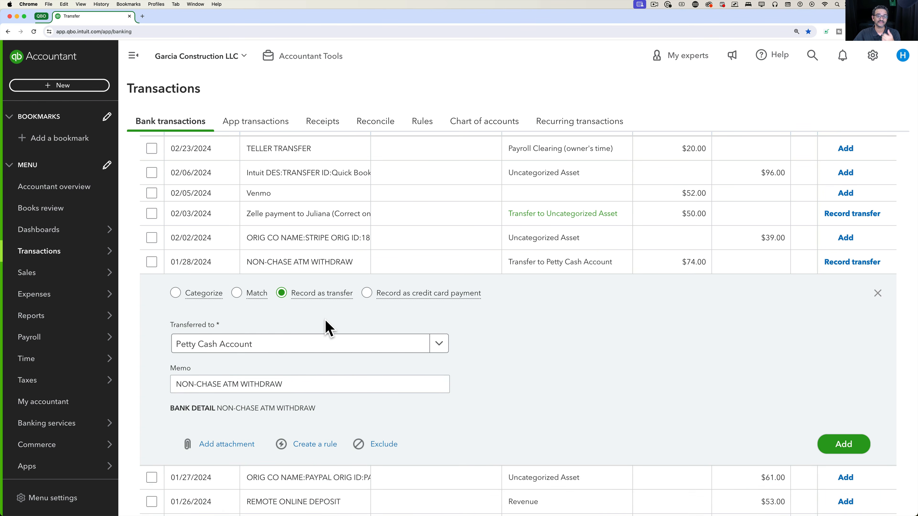
left_click(176, 294)
left_click(389, 345)
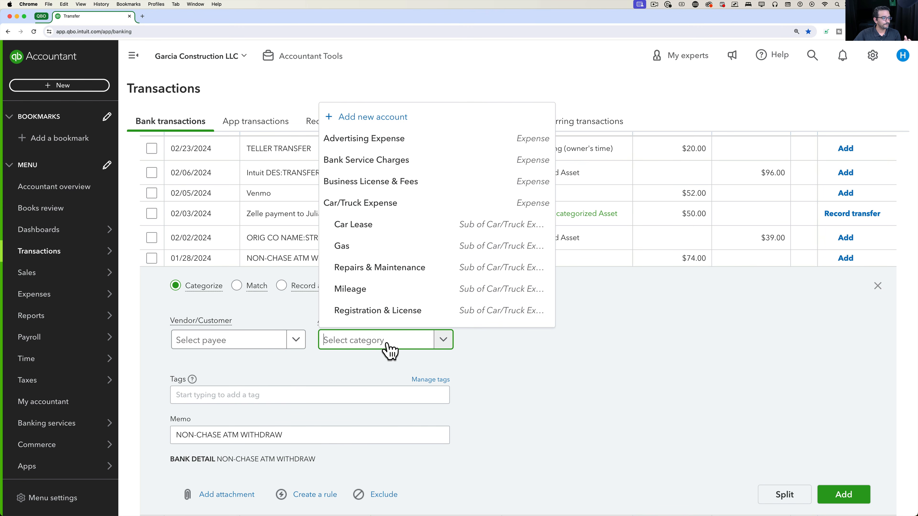
type("unca")
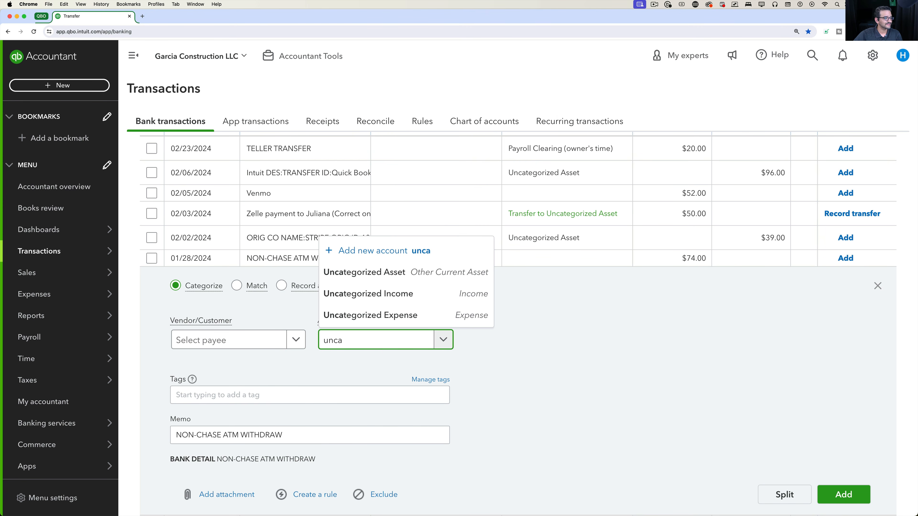
left_click(383, 316)
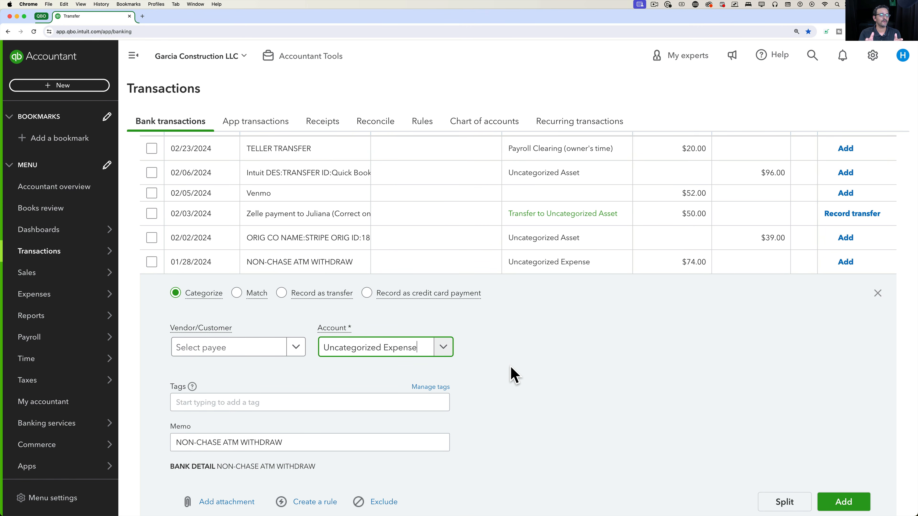
Try Uncategorized Income as the account for the 01/28/2024 $74.00 NON-CHASE ATM WITHDRAW transaction, and set it back to Uncategorized Expense
left_click(443, 348)
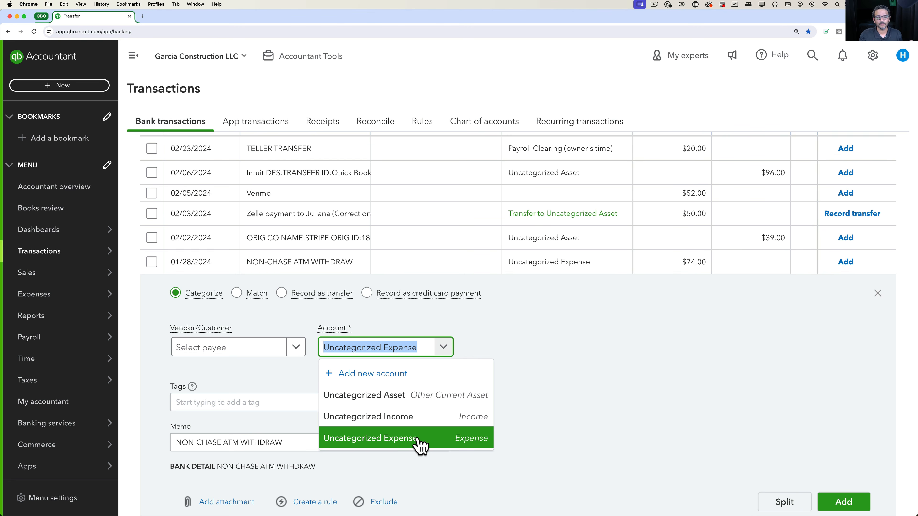
left_click(435, 443)
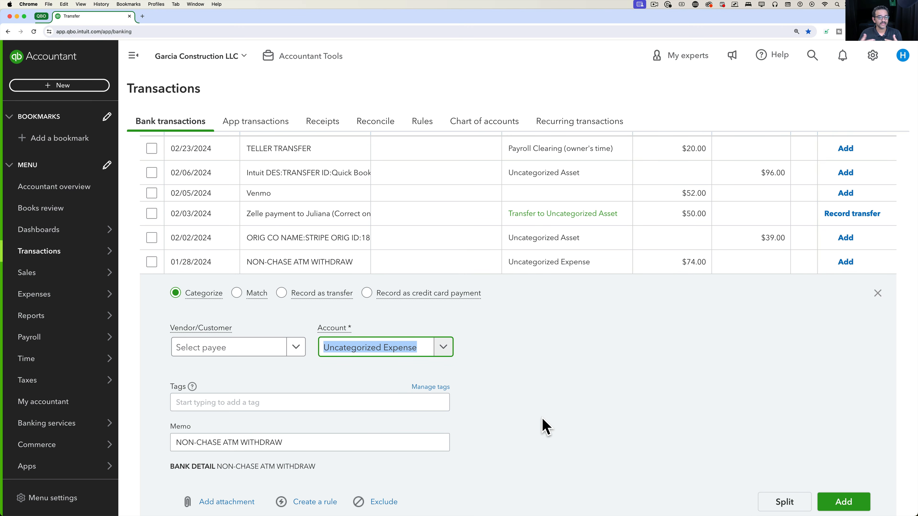
type("uncat")
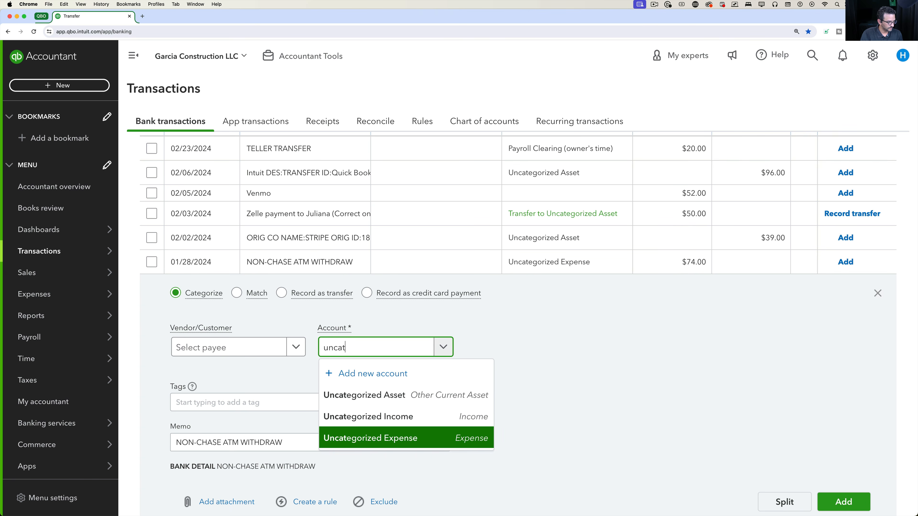
left_click(418, 415)
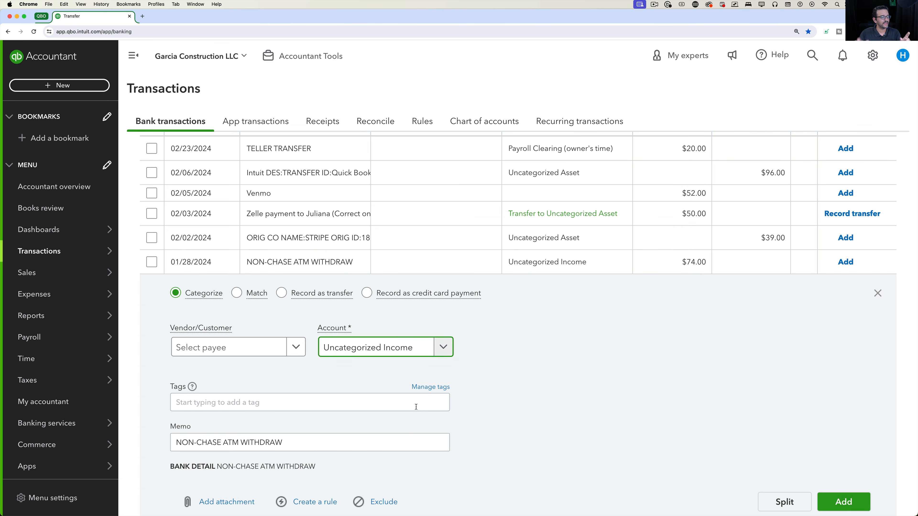
left_click(450, 358)
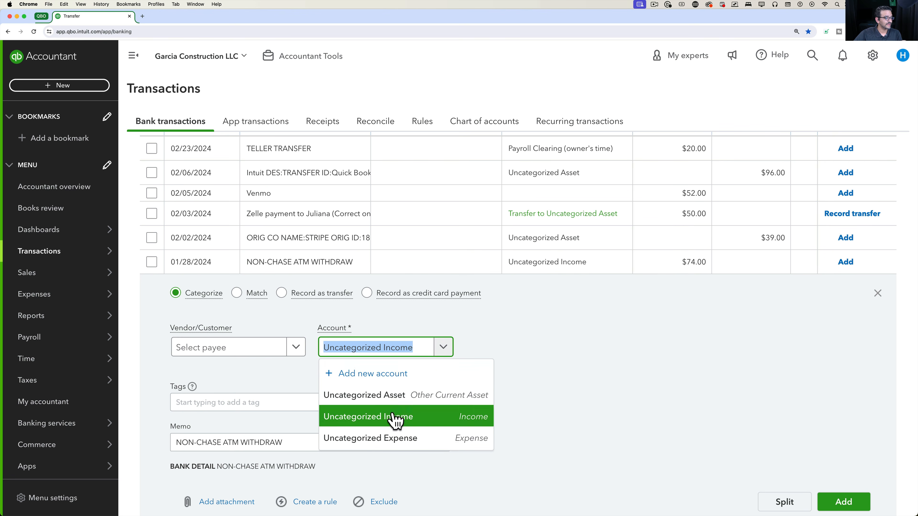
left_click(395, 444)
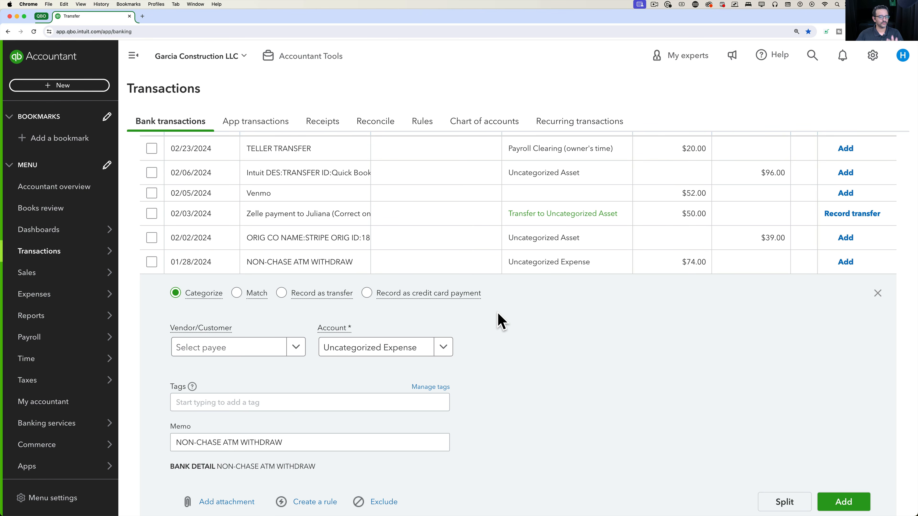
Start a new credit card payment for QuickBooks Credit Card paid from Company Savings Account, and leave the form without saving
left_click(74, 87)
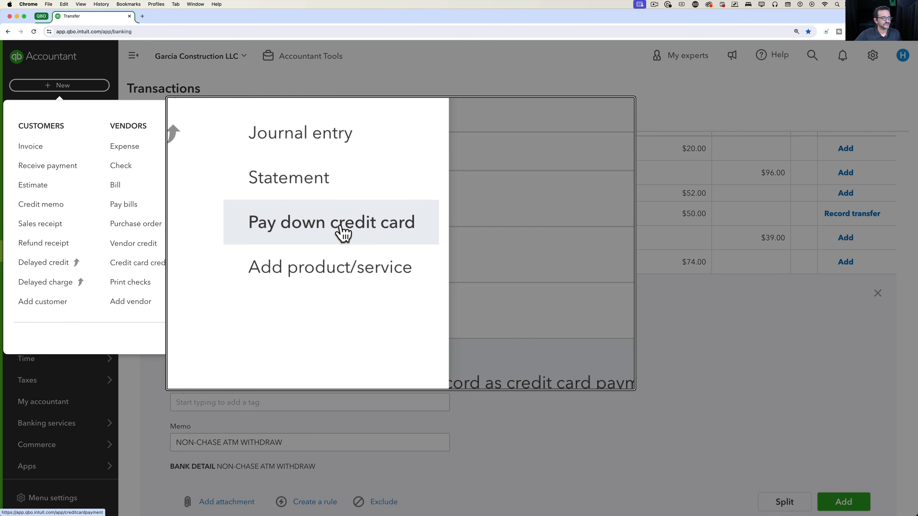
left_click(336, 224)
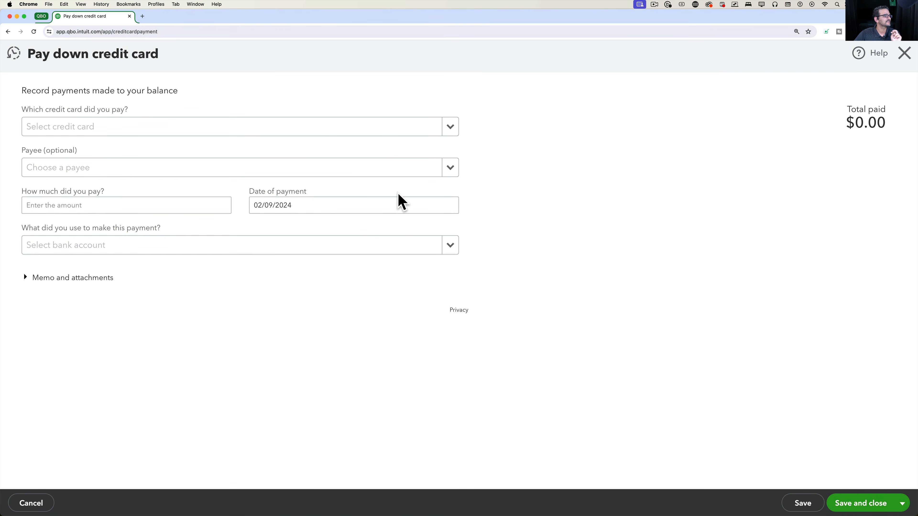
left_click(456, 134)
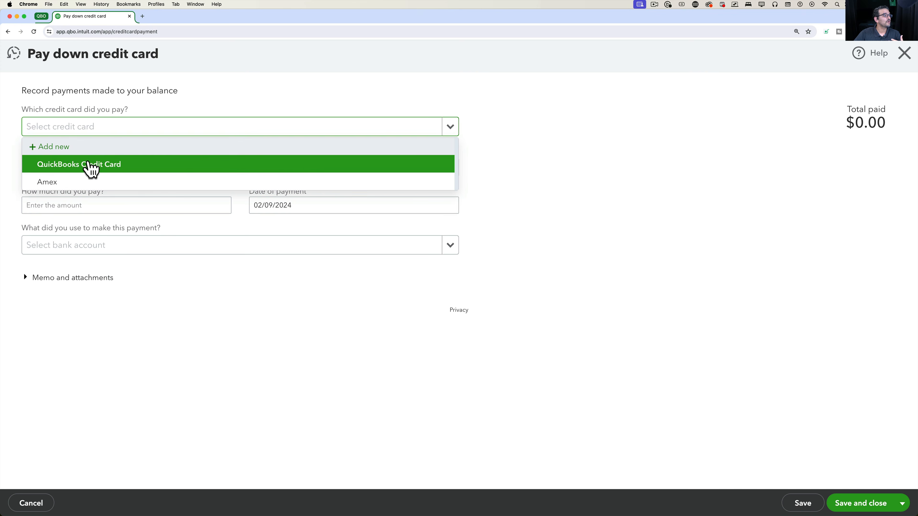
left_click(90, 167)
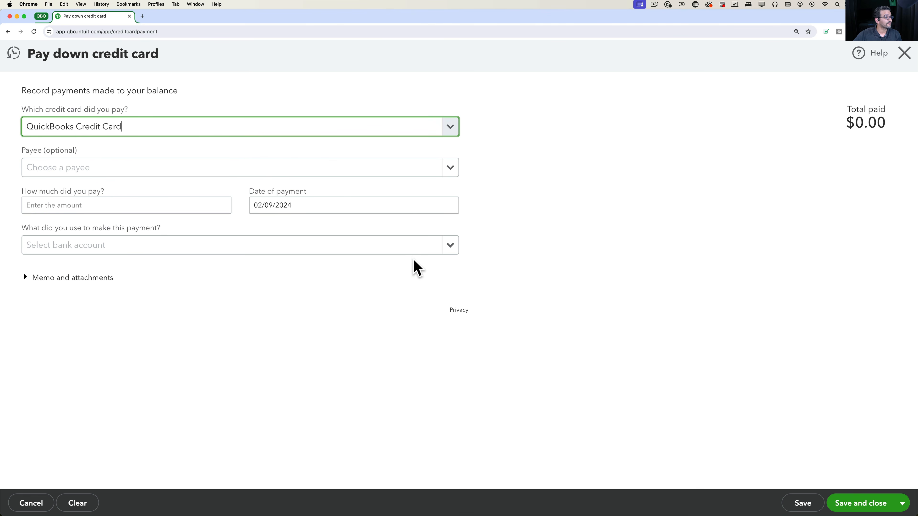
left_click(451, 254)
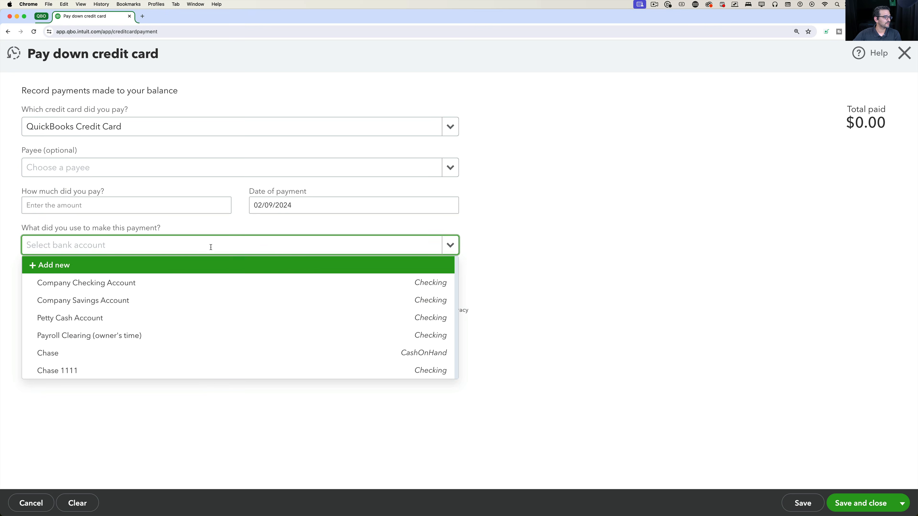
left_click(137, 301)
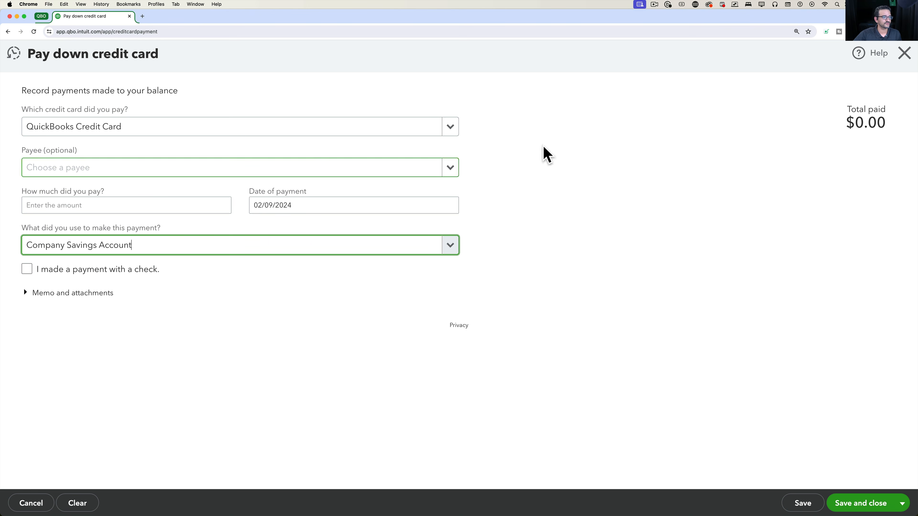
left_click(904, 55)
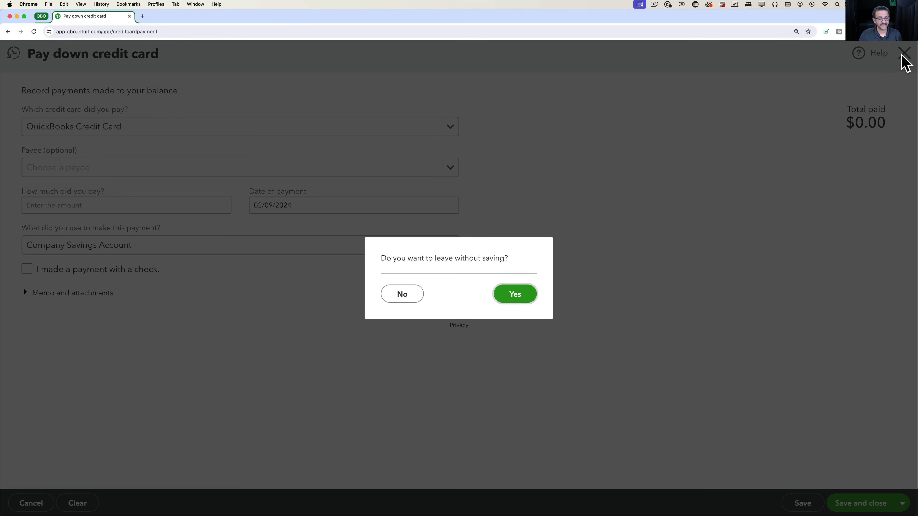
left_click(515, 294)
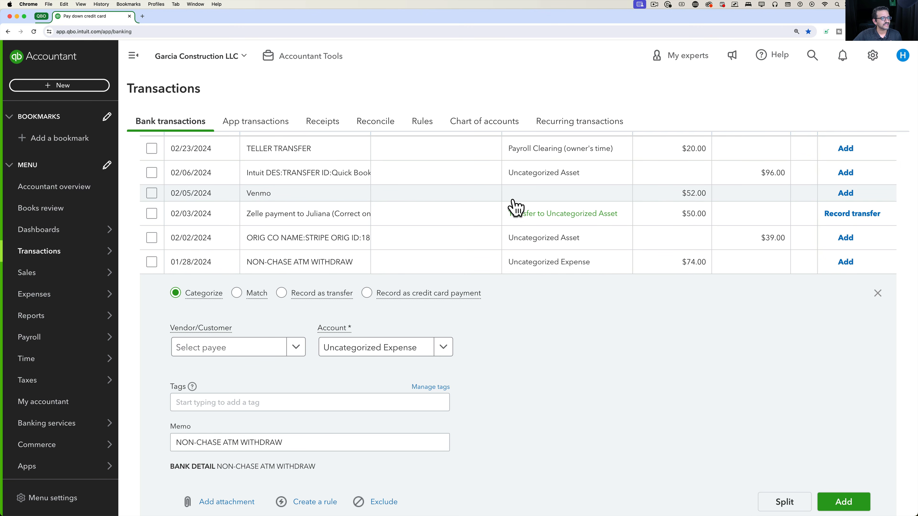
Close the ATM withdrawal details and add Chase Visa as a new vendor on the 01/19/2024 $88.00 Online Banking Transfer from 1111
scroll(510, 205, "down", 2)
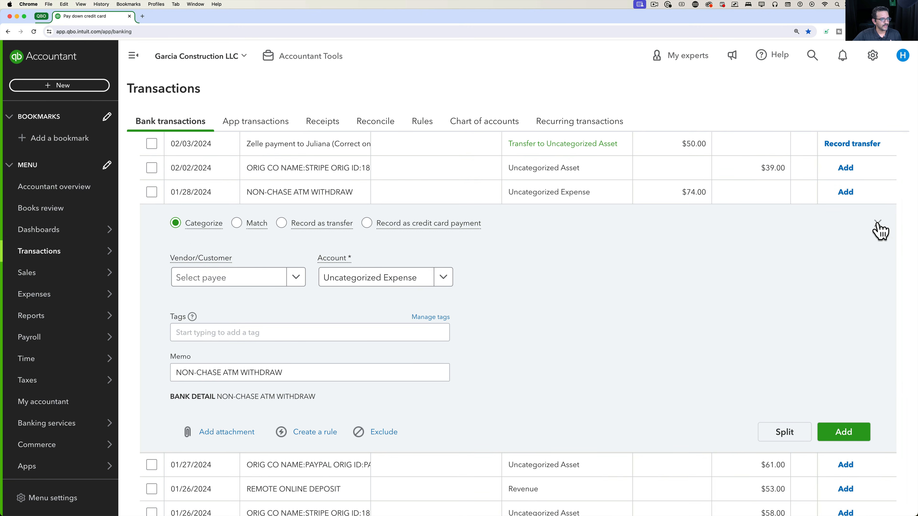
left_click(879, 224)
scroll(780, 224, "down", 2)
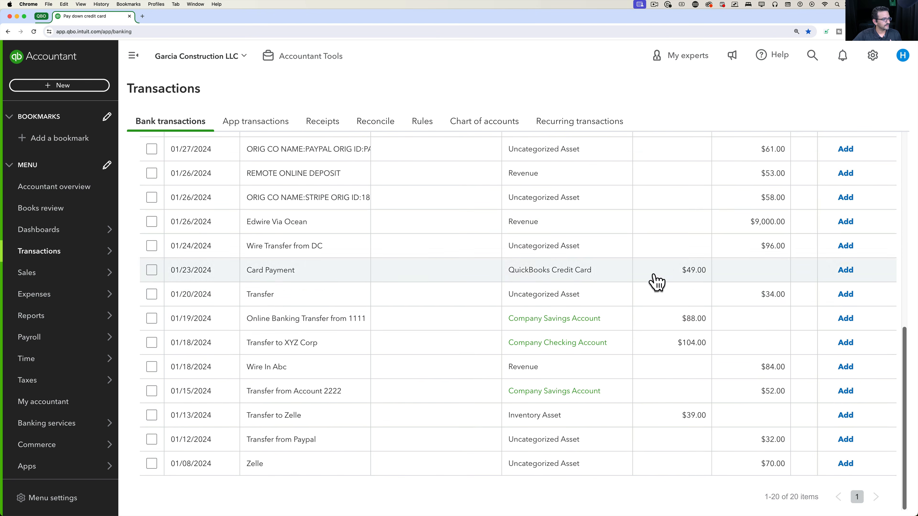
left_click(689, 319)
scroll(692, 335, "down", 3)
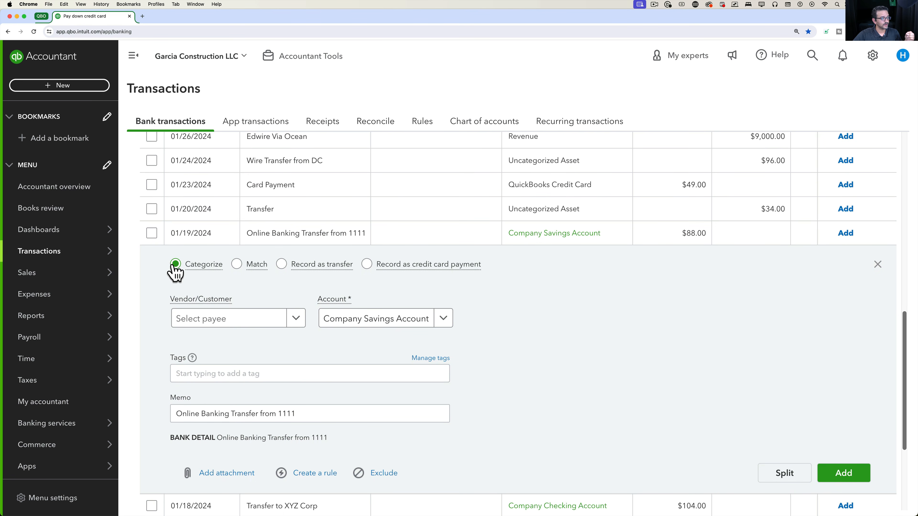
left_click(243, 320)
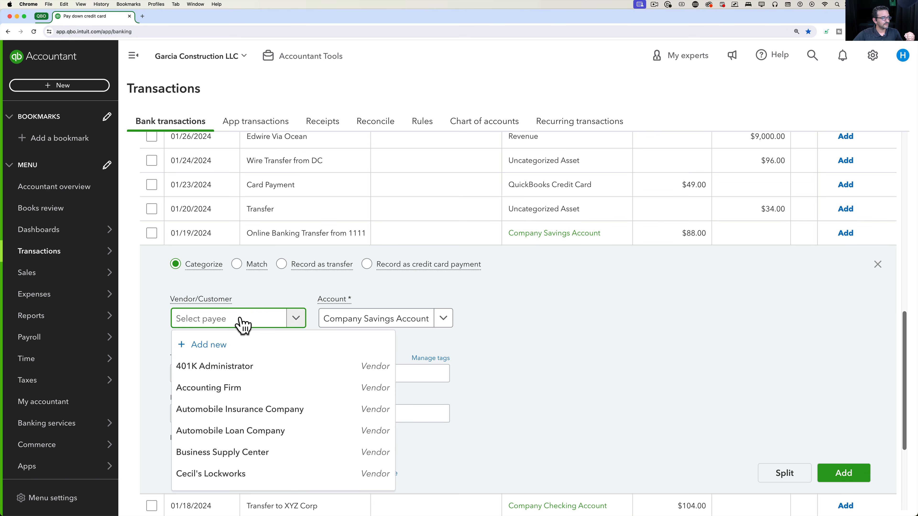
type("Chase Visa")
left_click(255, 346)
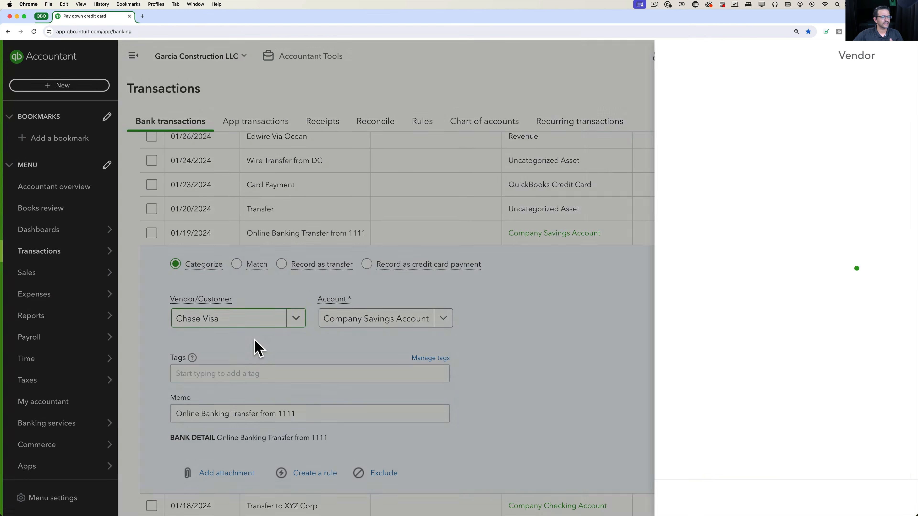
left_click(880, 499)
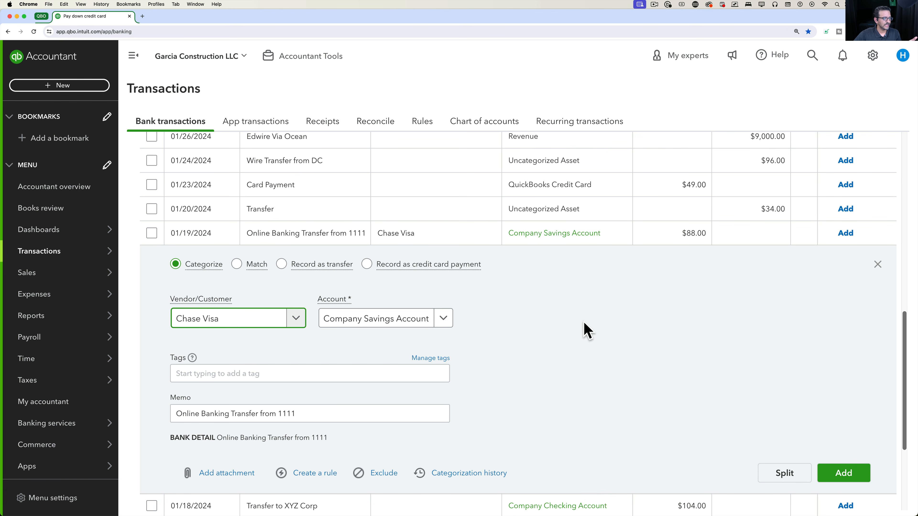
Set the account of the 01/19/2024 $88.00 transaction to QuickBooks Credit Card
left_click(441, 320)
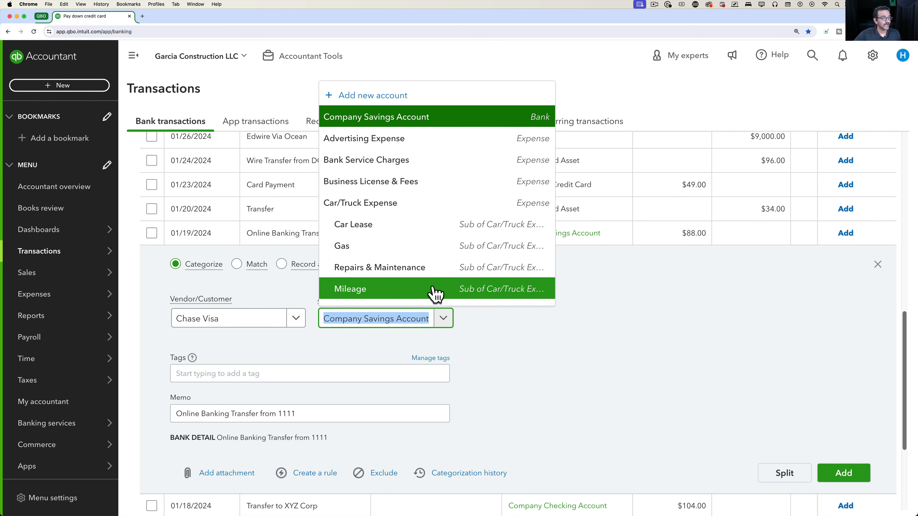
type("chas")
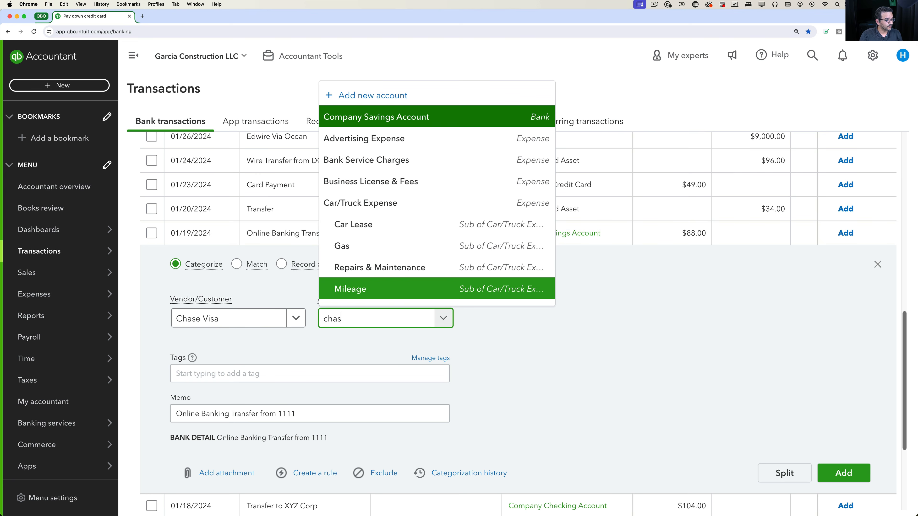
key("BackSpace")
key("BackSpace")
key("BackSpace")
key("BackSpace")
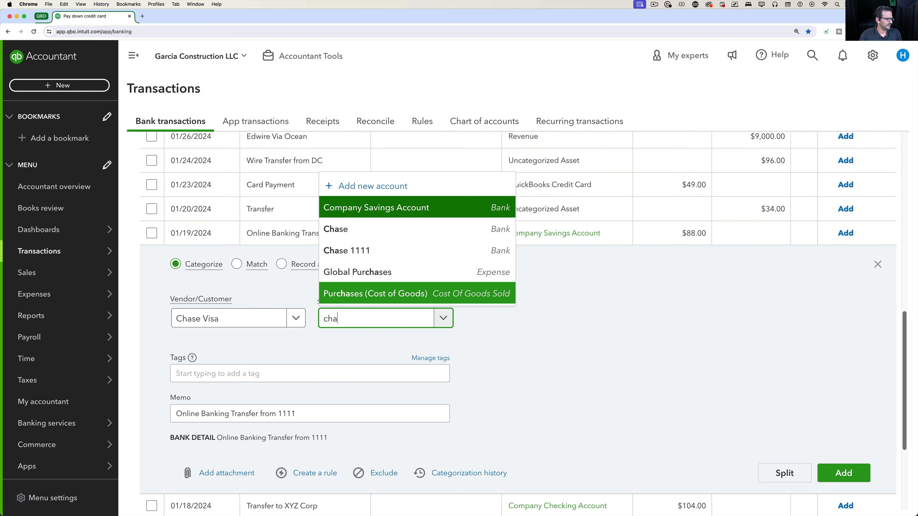
type("crr")
key("BackSpace")
type("e")
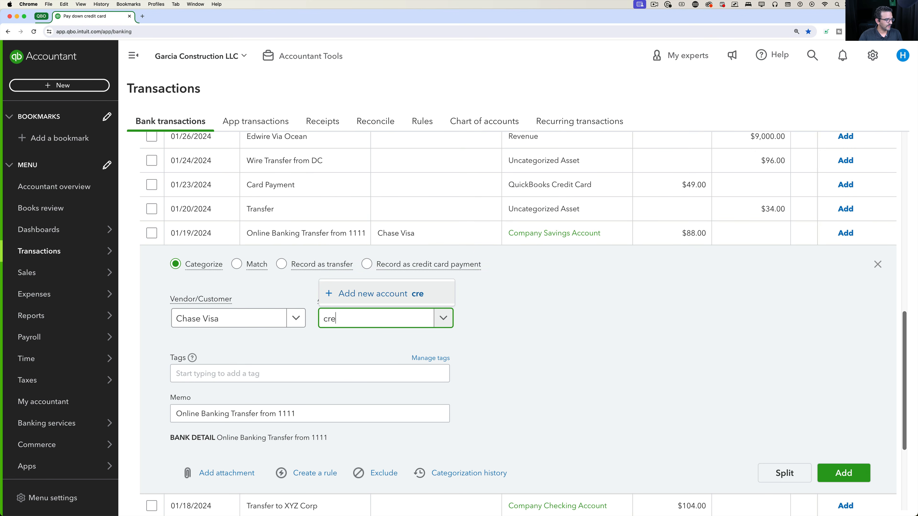
left_click(448, 272)
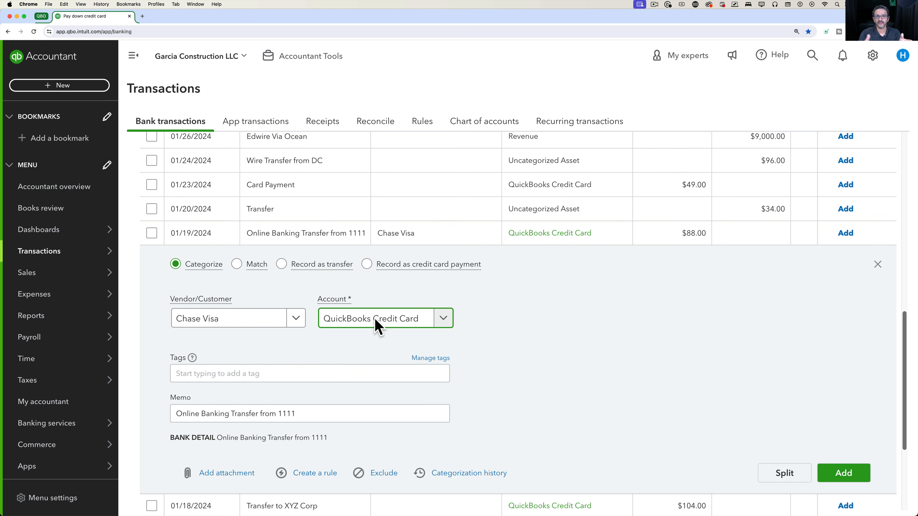
left_click(476, 335)
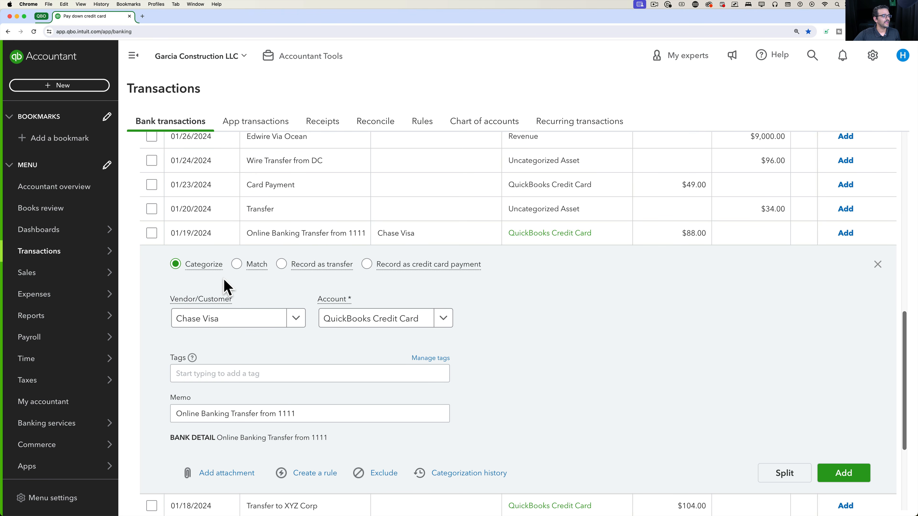
Record the 01/19/2024 $88.00 transaction as a credit card payment to Amex and add it
left_click(366, 267)
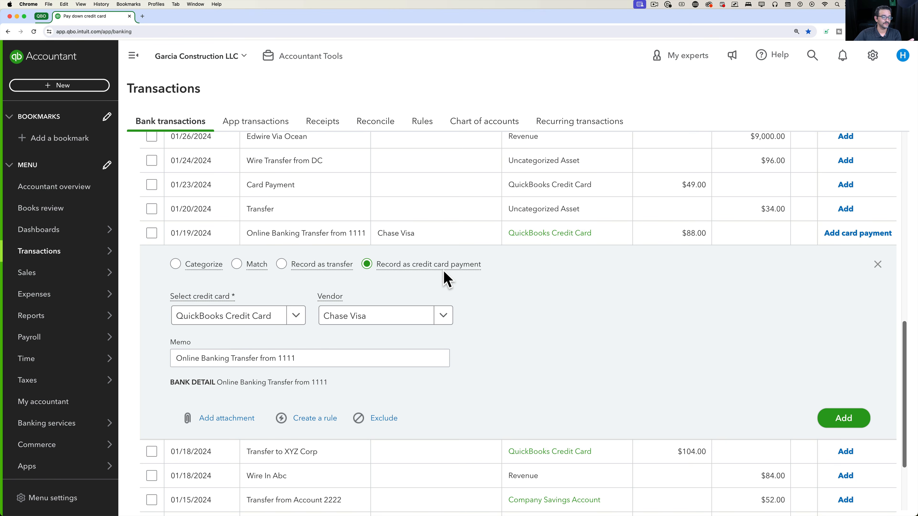
left_click(298, 318)
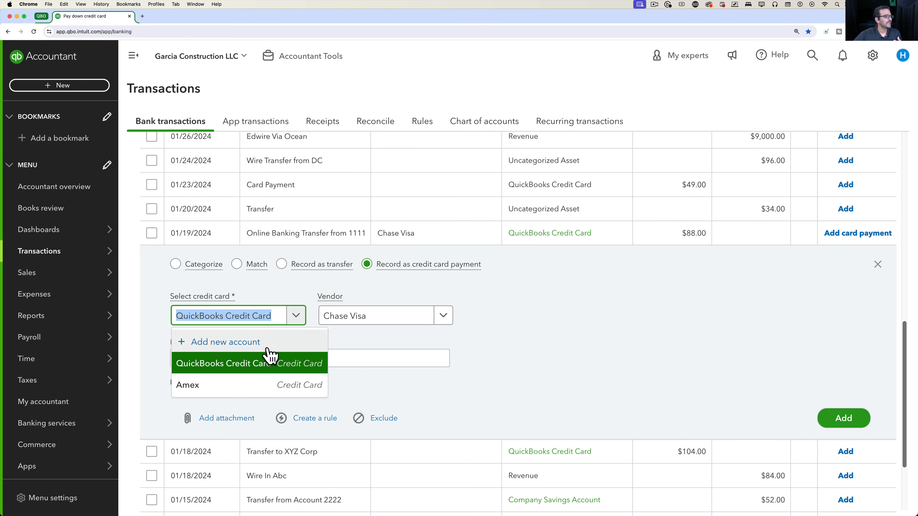
left_click(247, 387)
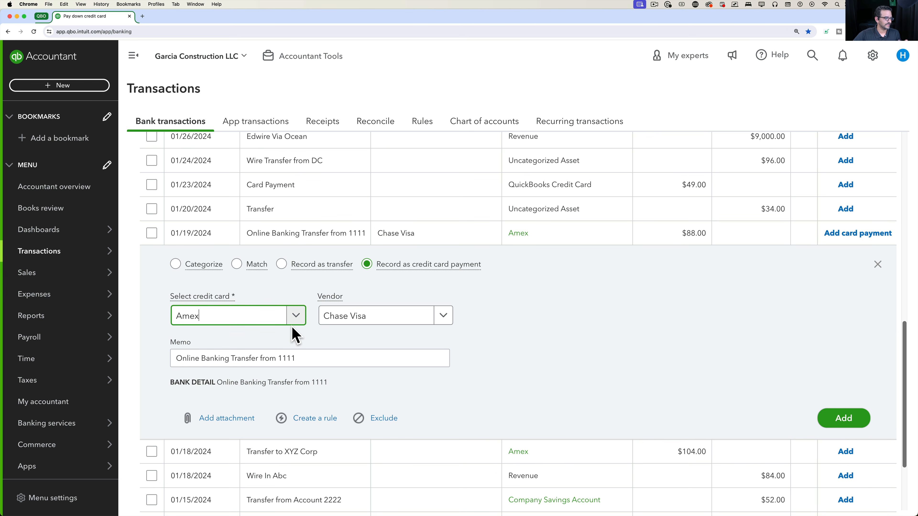
left_click(852, 416)
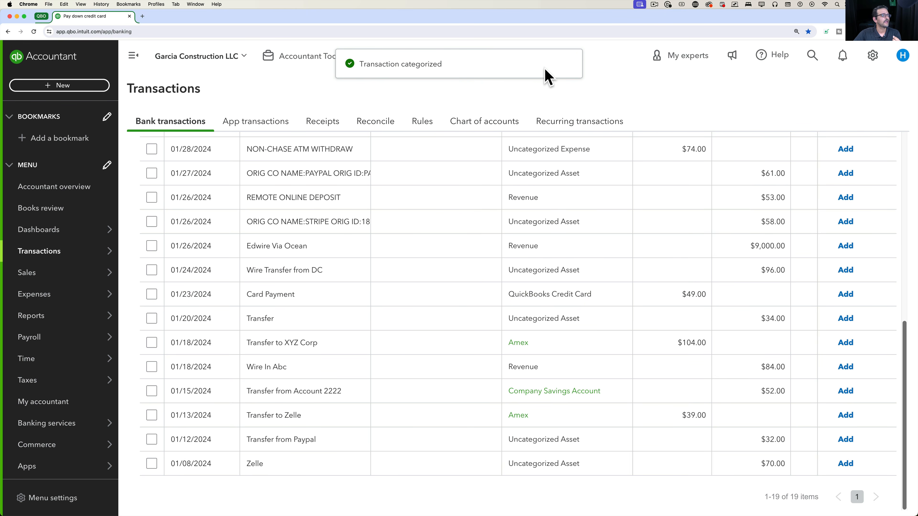
Open the recent 01/19/2024 $88.00 Chase Visa credit card payment, try QuickBooks Credit Card as the card paid, and delete the payment
left_click(813, 58)
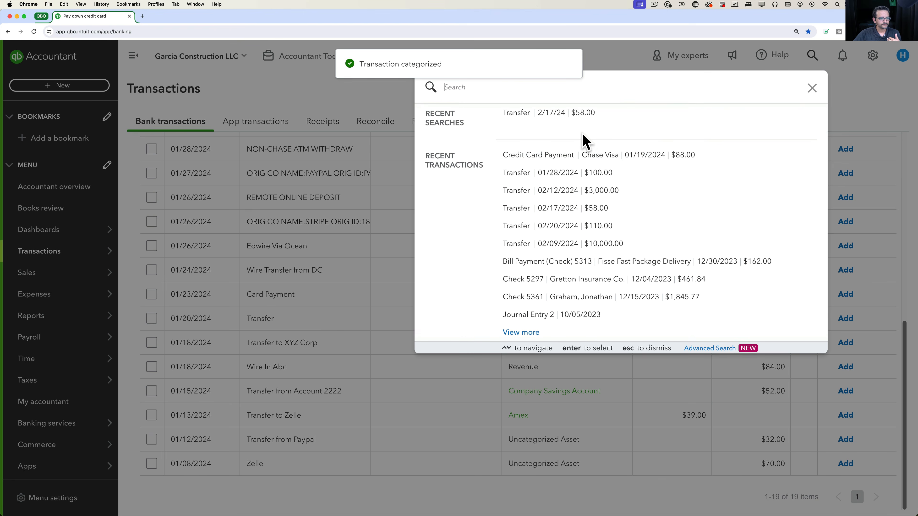
left_click(584, 156)
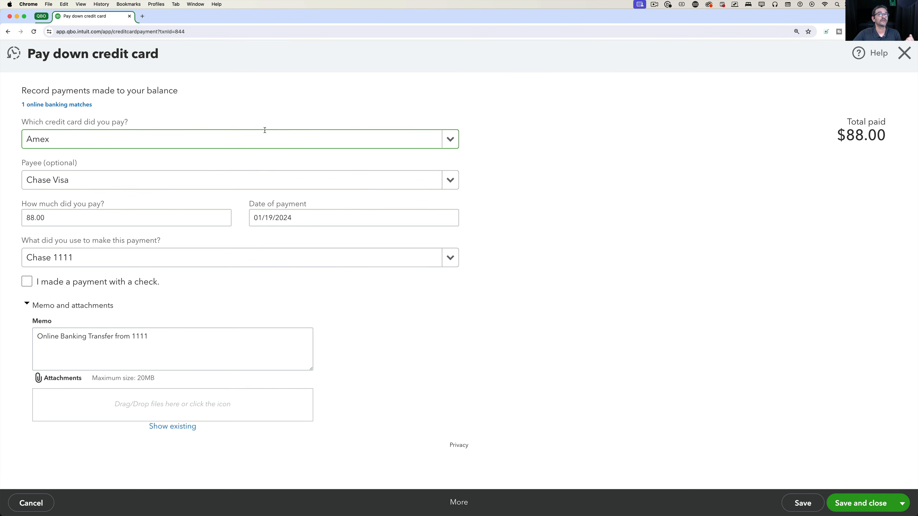
left_click(450, 141)
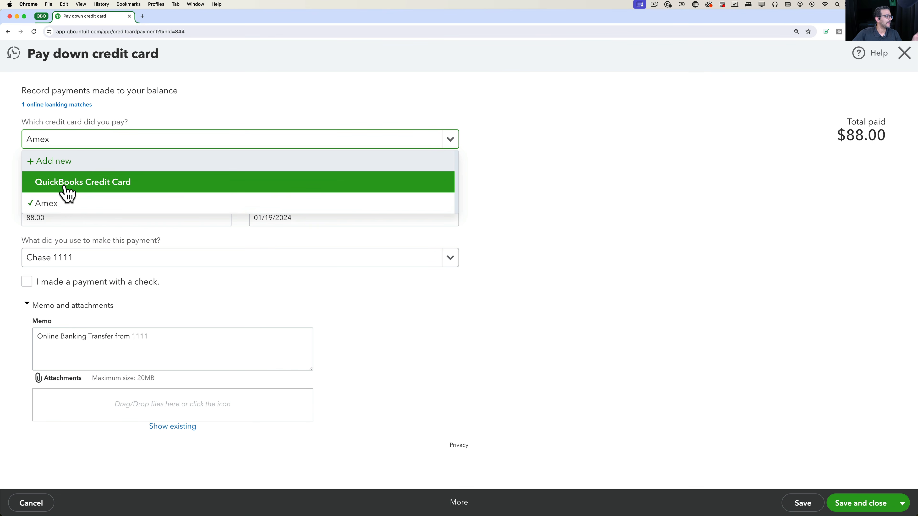
left_click(73, 188)
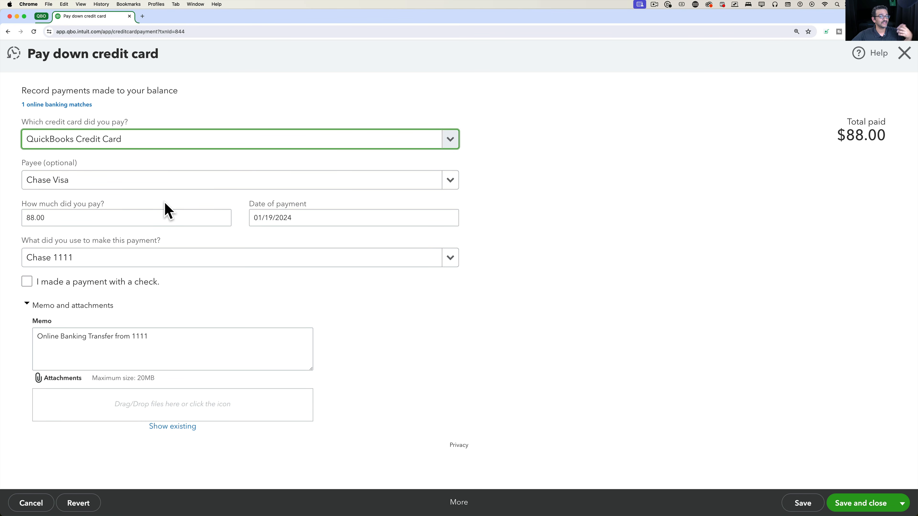
left_click(450, 141)
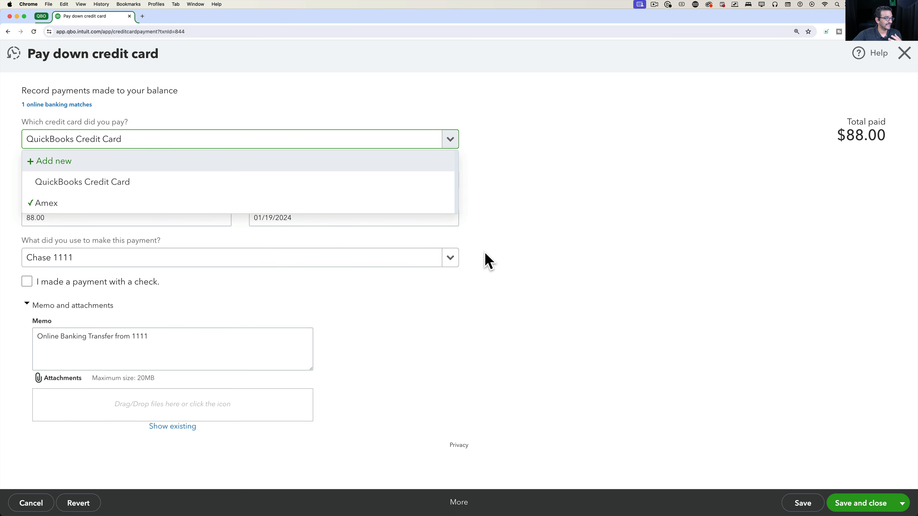
left_click(456, 500)
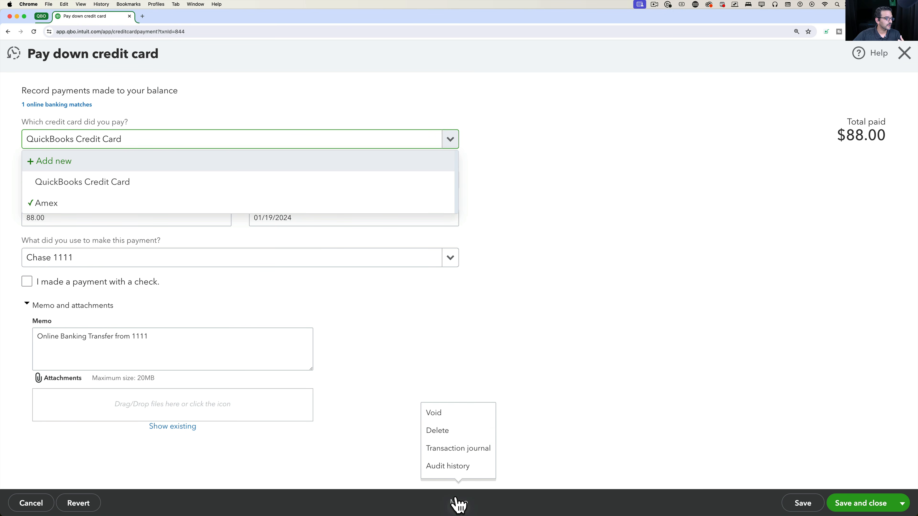
left_click(452, 431)
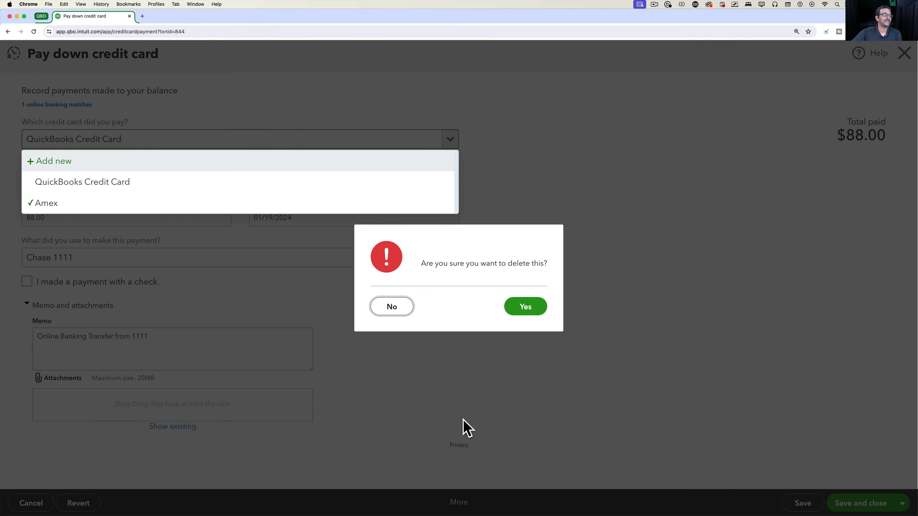
left_click(528, 310)
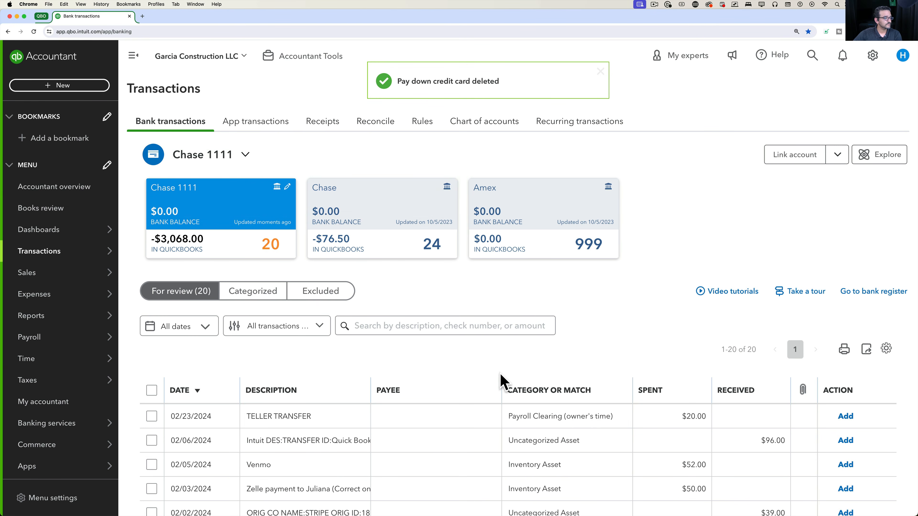
Expand the 02/05/2024 $52.00 Venmo transaction, compare its transfer and credit card payment options, and return it to Categorize
scroll(498, 373, "down", 2)
left_click(425, 398)
scroll(416, 379, "down", 2)
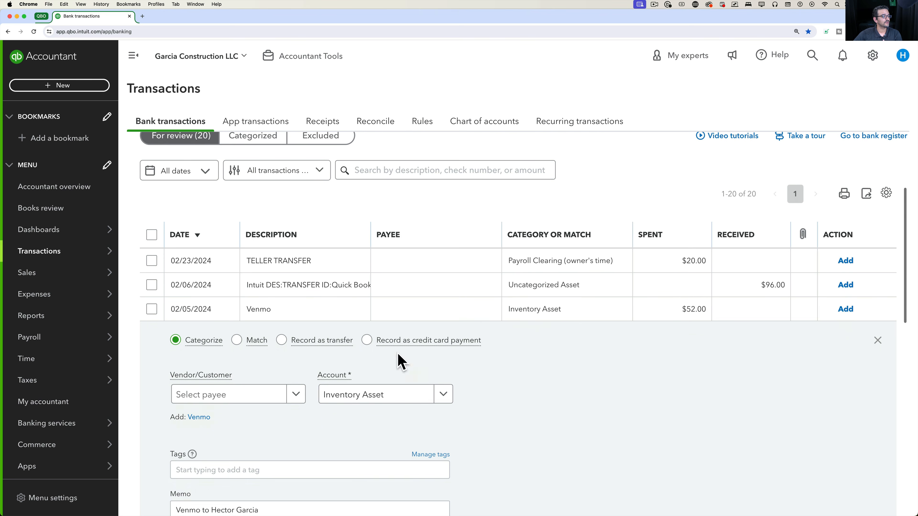
left_click(294, 342)
scroll(347, 355, "down", 1)
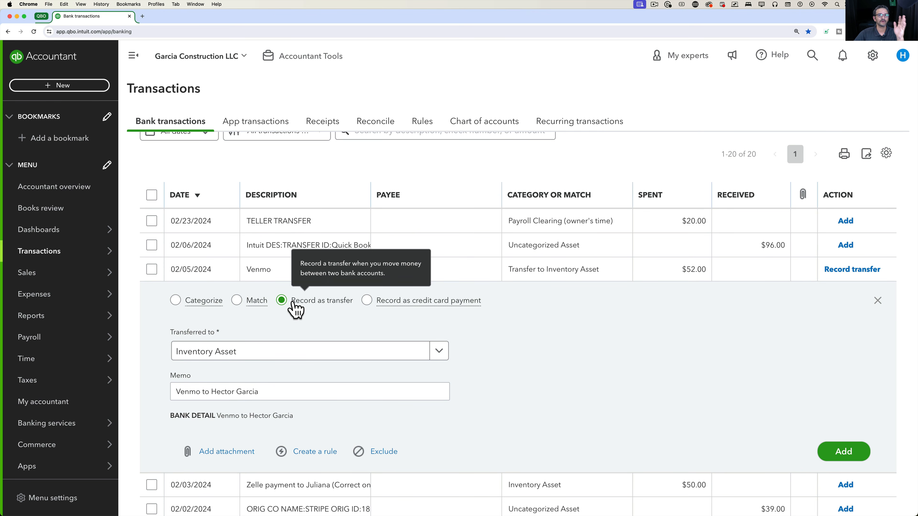
left_click(367, 301)
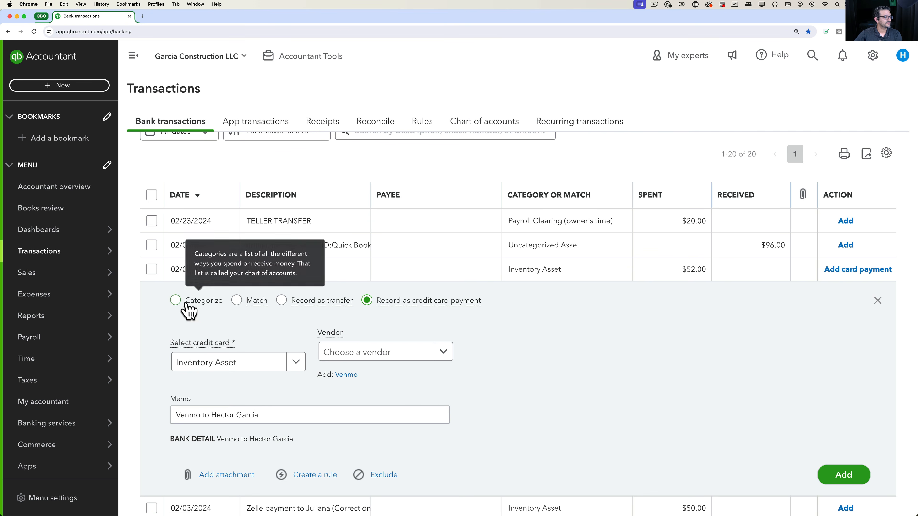
left_click(177, 301)
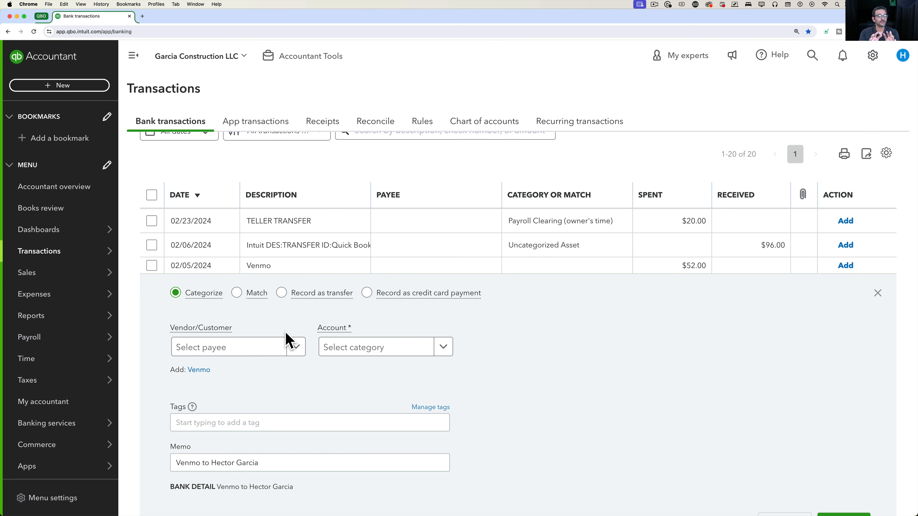
Open the recent 02/09/2024 $10,000.00 transfer and review the accounts the funds move from and to
left_click(813, 56)
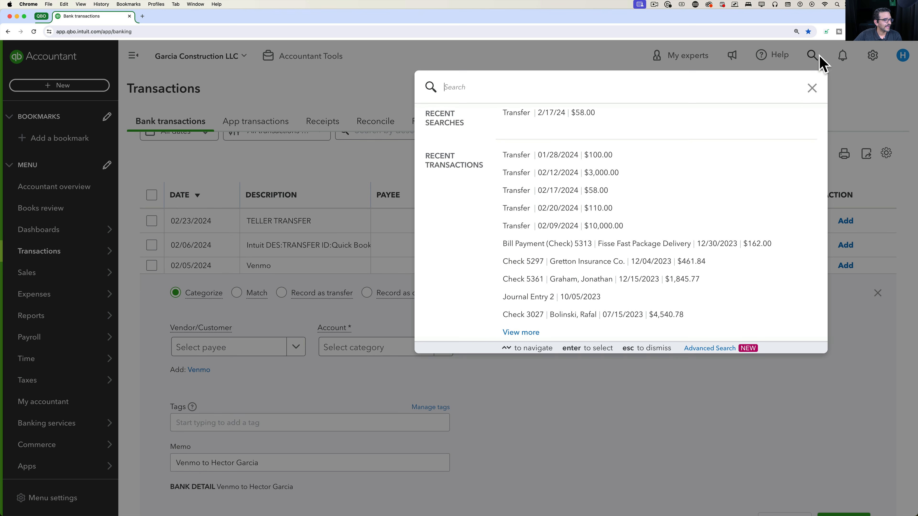
left_click(600, 226)
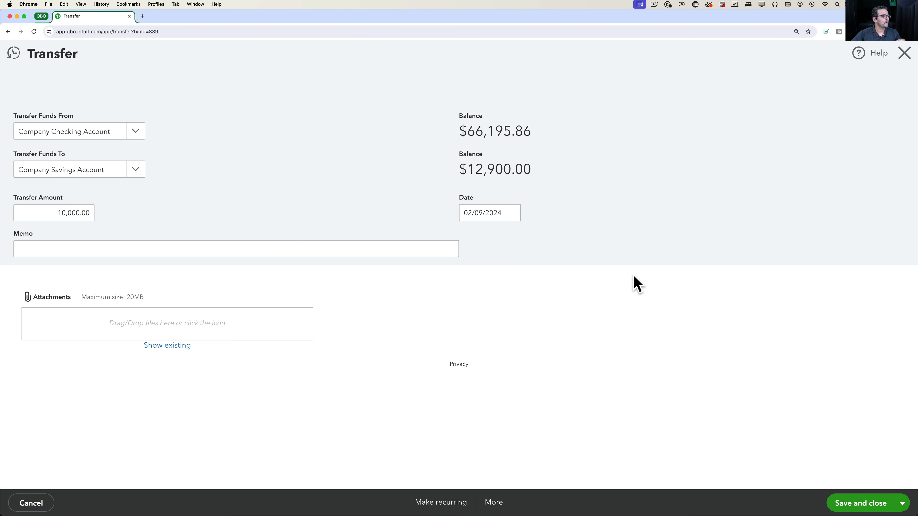
left_click(135, 133)
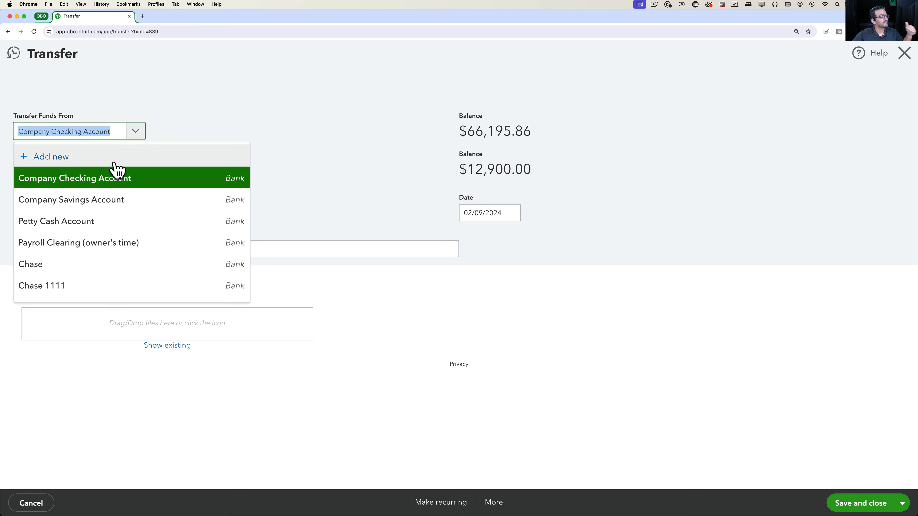
left_click(117, 181)
left_click(128, 177)
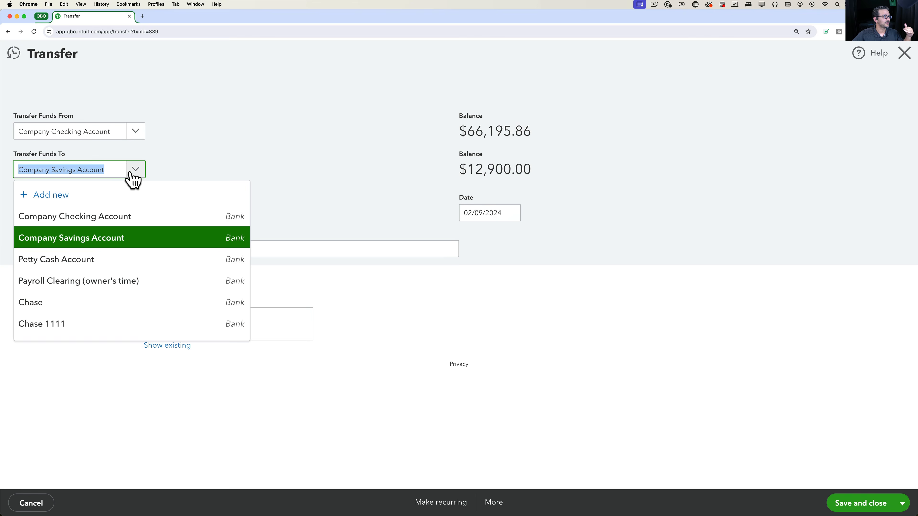
left_click(96, 238)
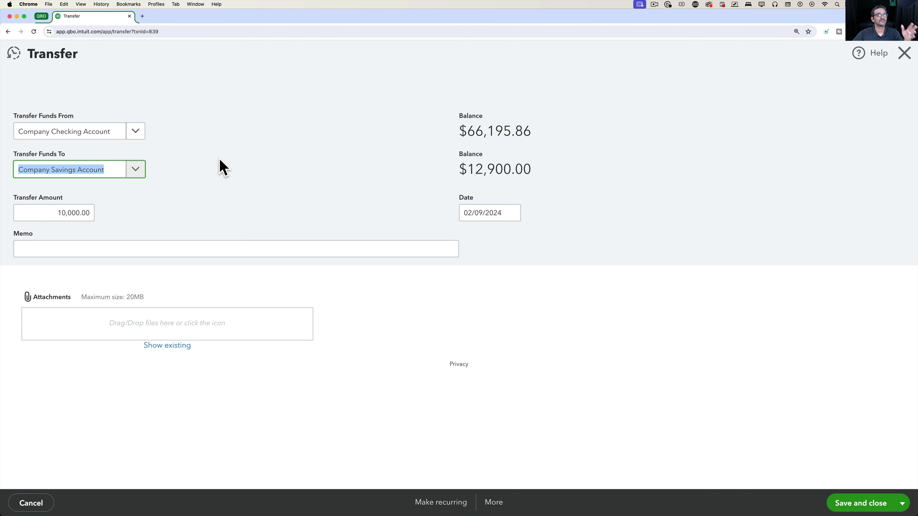
left_click(116, 127)
left_click(116, 127)
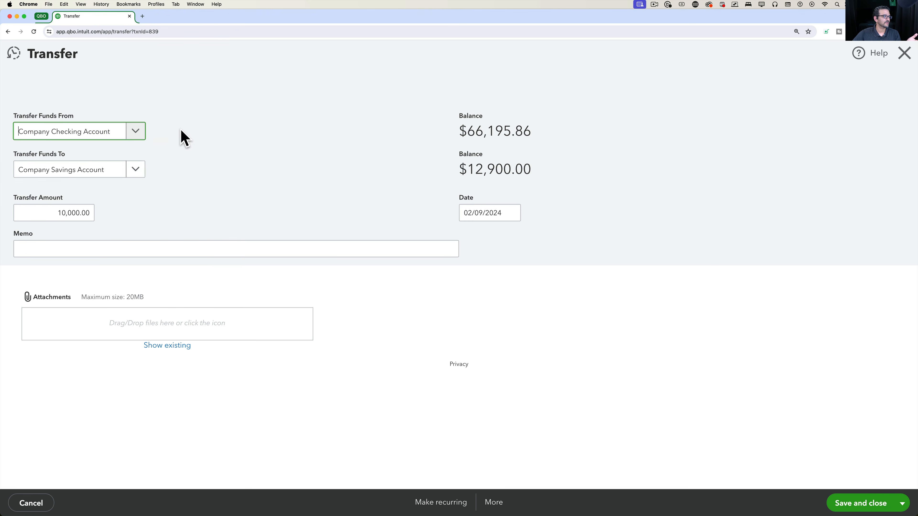
left_click(95, 171)
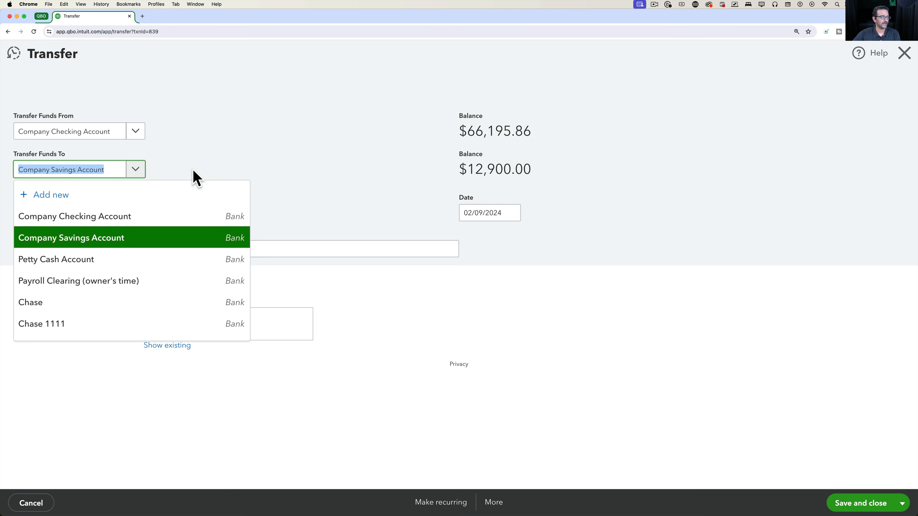
left_click(423, 389)
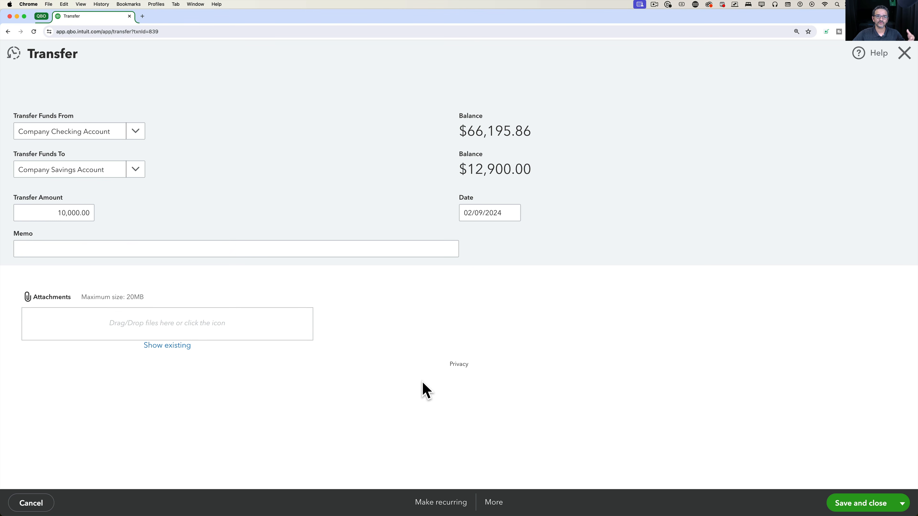
View the transaction journal of the $10,000.00 transfer
left_click(496, 503)
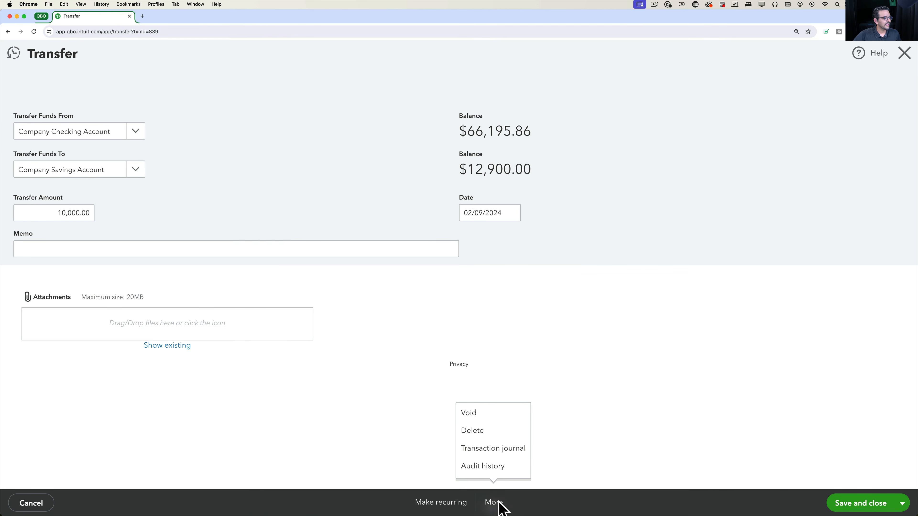
left_click(492, 455)
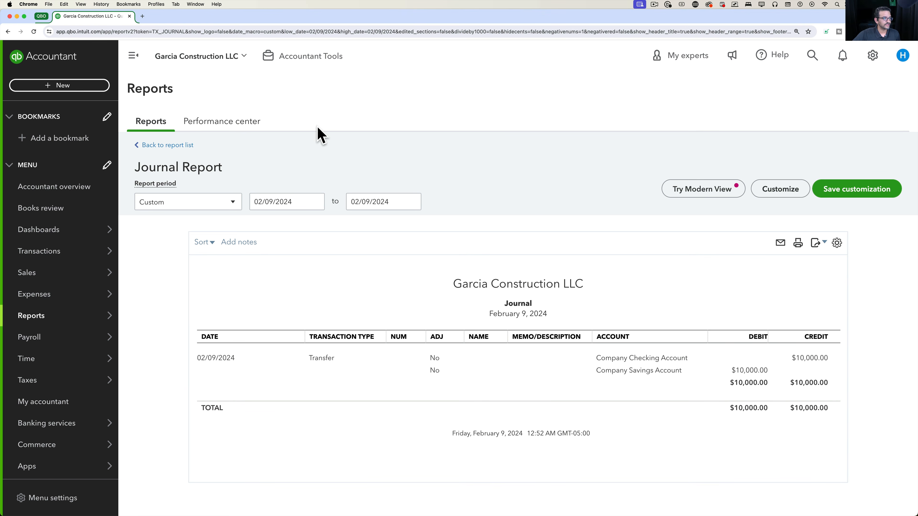
Start a new journal entry dated 02/09/2024 and credit Company Checking Account 10,000.00 on its first line
left_click(71, 87)
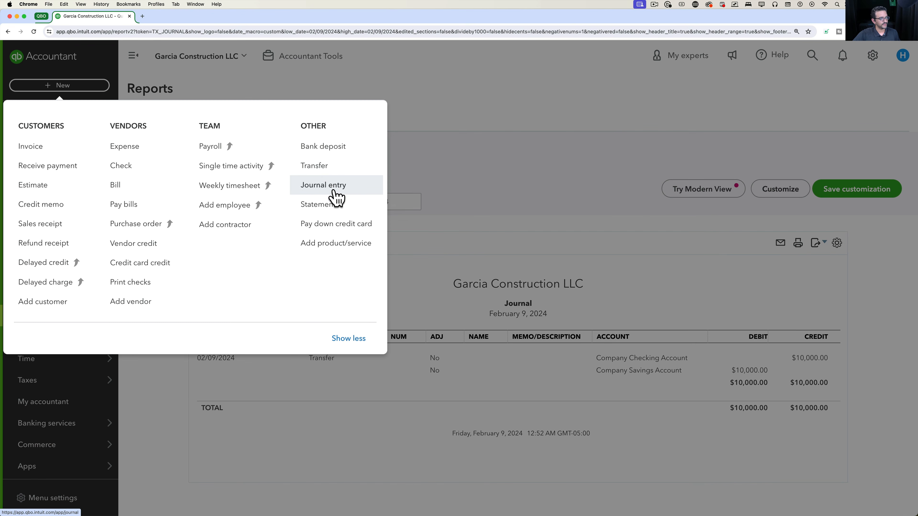
left_click(334, 189)
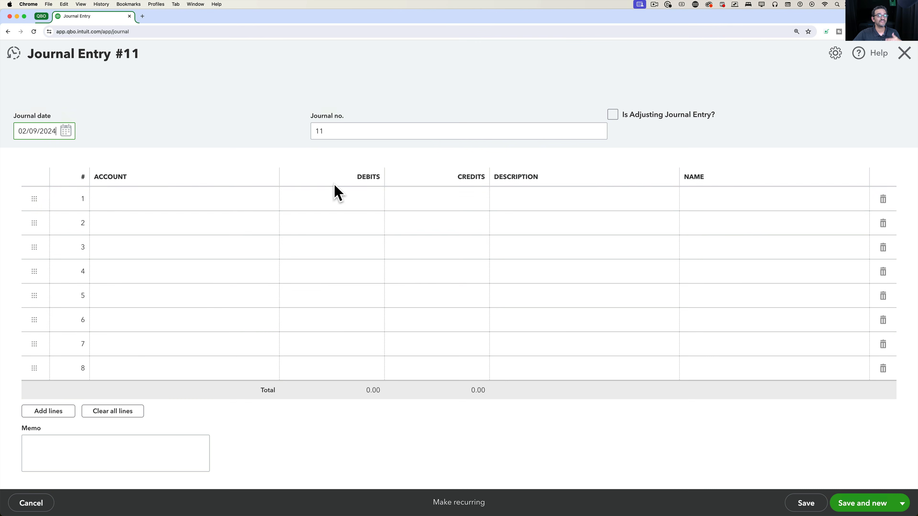
left_click(266, 199)
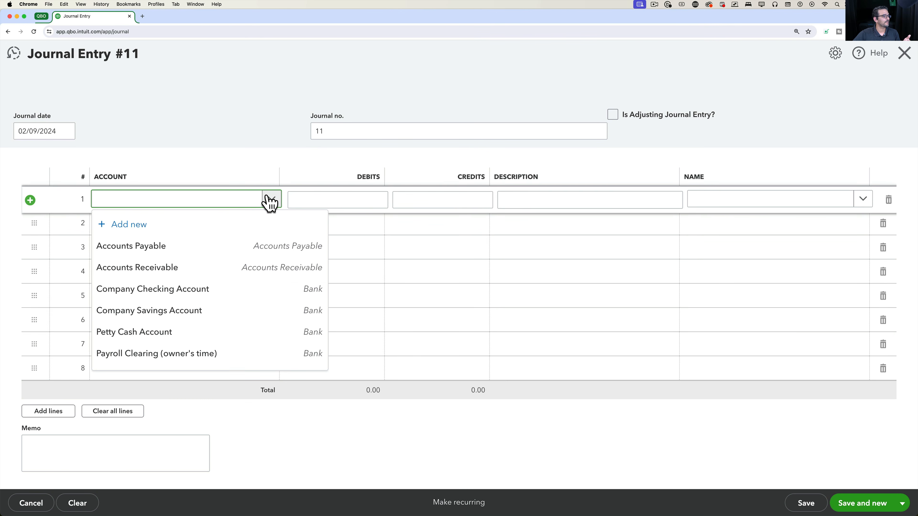
left_click(193, 291)
left_click(433, 202)
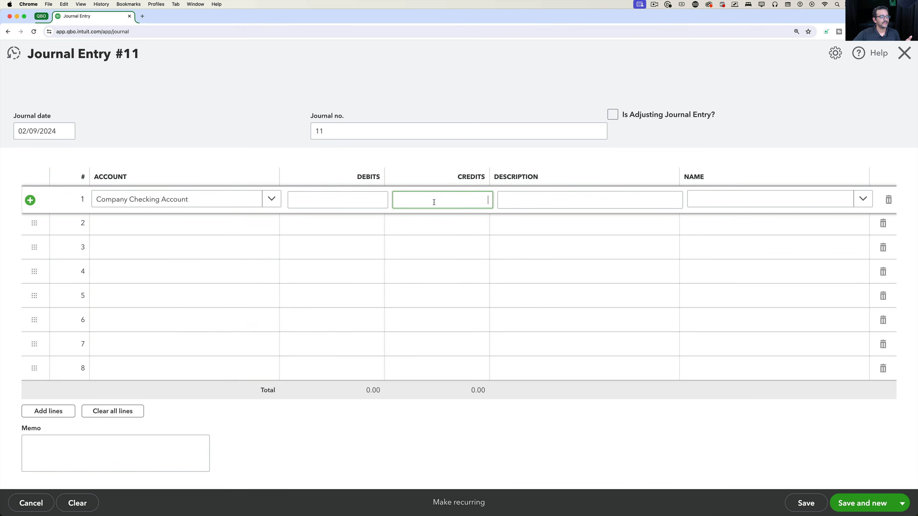
type("10000")
Debit Company Savings Account 10,000.00 on the journal entry's second line, then save and close the entry
left_click(274, 223)
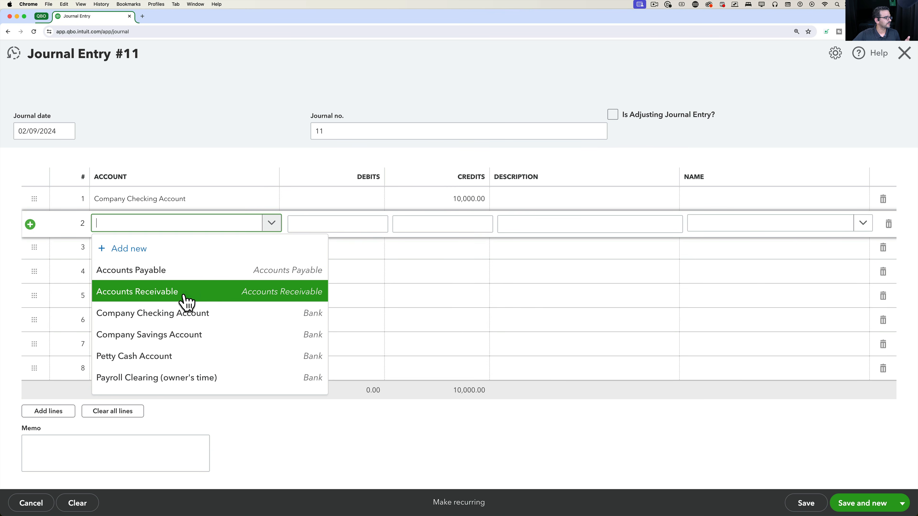
left_click(181, 336)
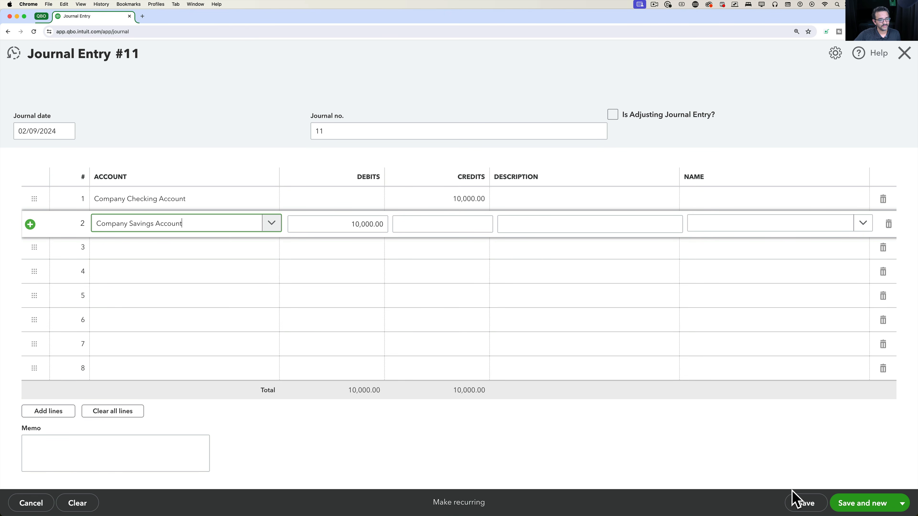
left_click(806, 502)
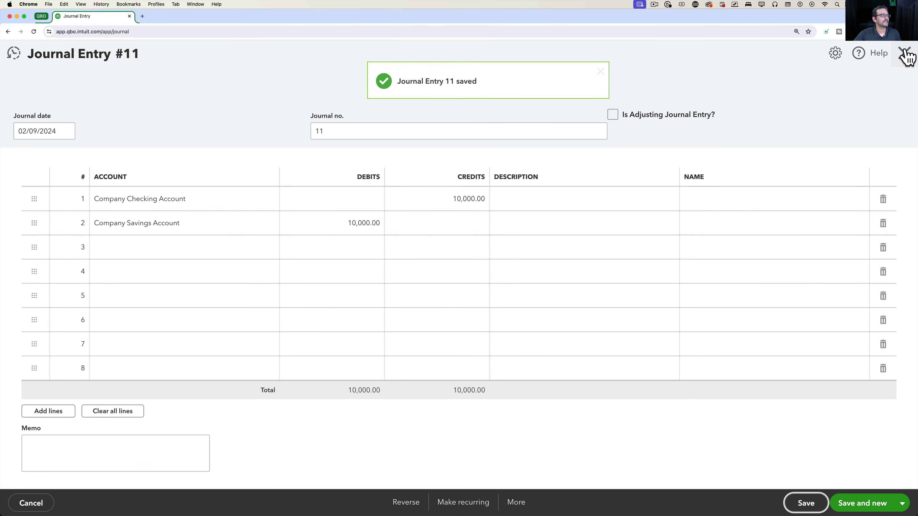
left_click(905, 53)
Open the register of Company Savings Account from the chart of accounts and dismiss its introductory tip
left_click(876, 69)
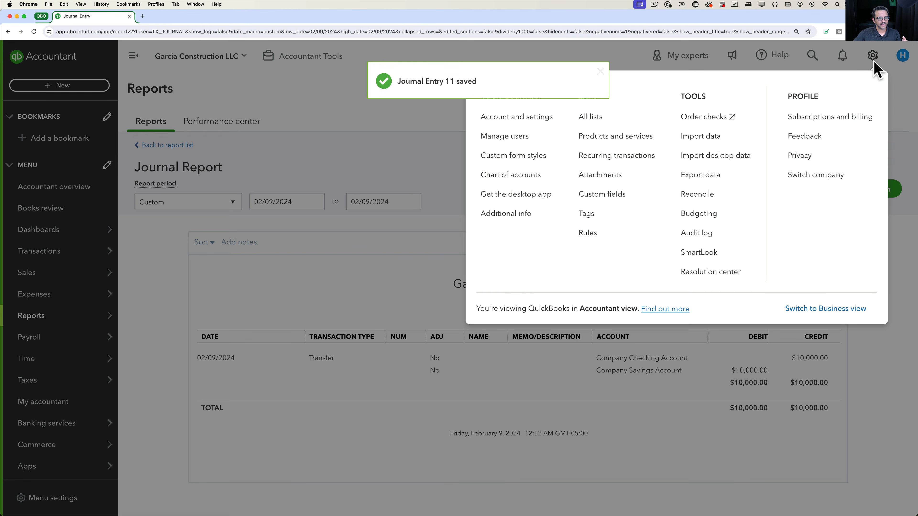
left_click(528, 176)
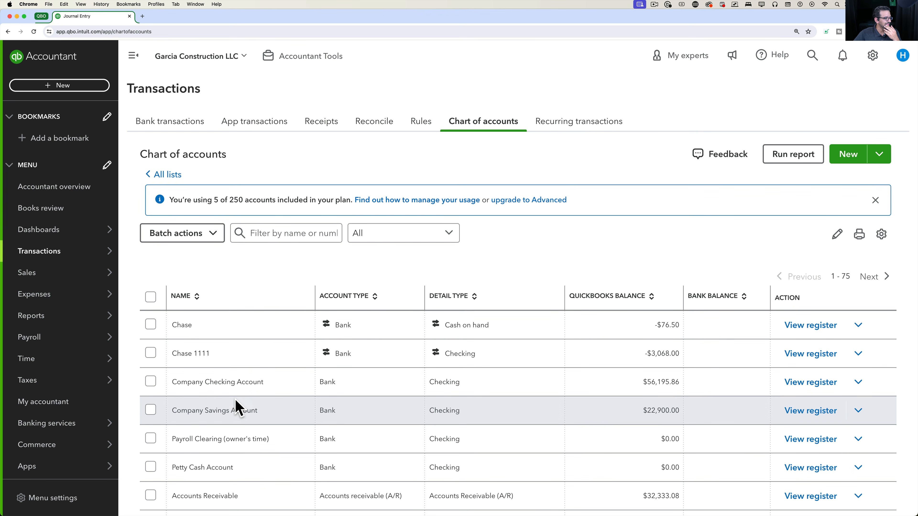
left_click(815, 412)
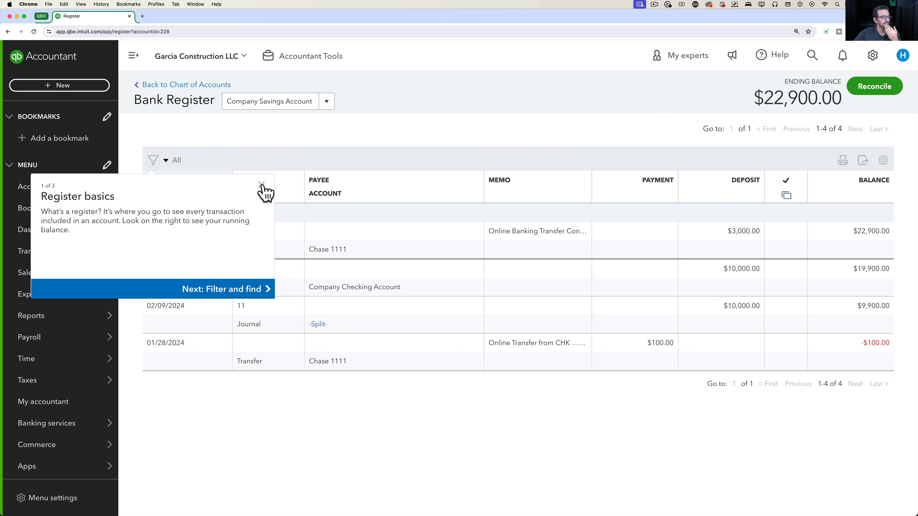
left_click(262, 185)
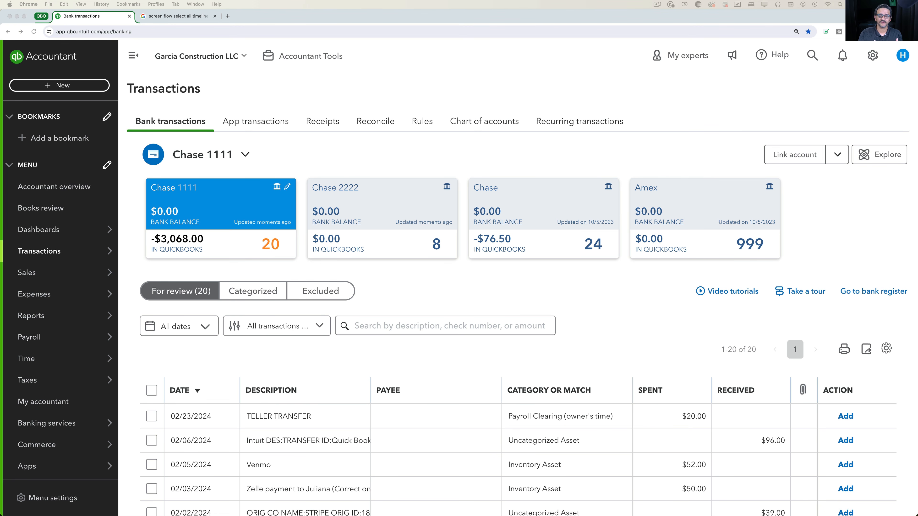
Review the downloaded transactions of Chase 1111 and Chase 2222 for transfers paired between the two accounts
scroll(643, 327, "down", 8)
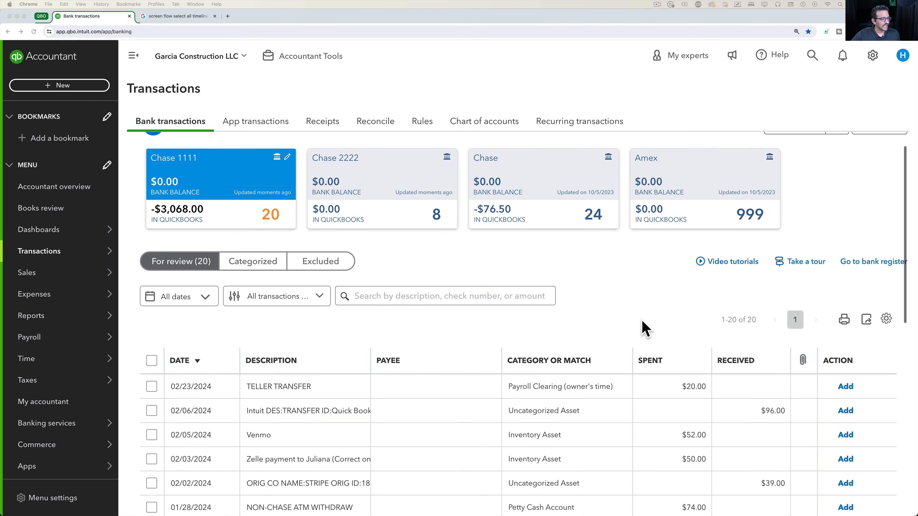
scroll(643, 327, "down", 4)
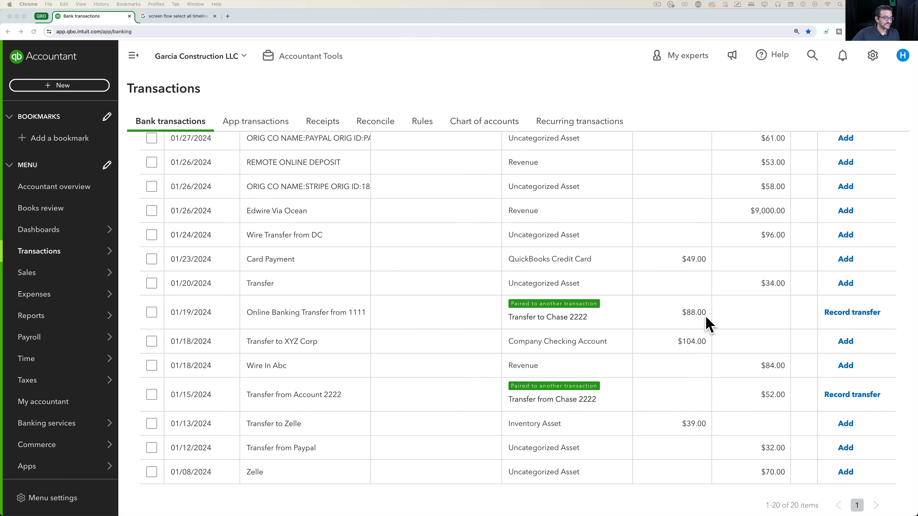
scroll(267, 268, "up", 10)
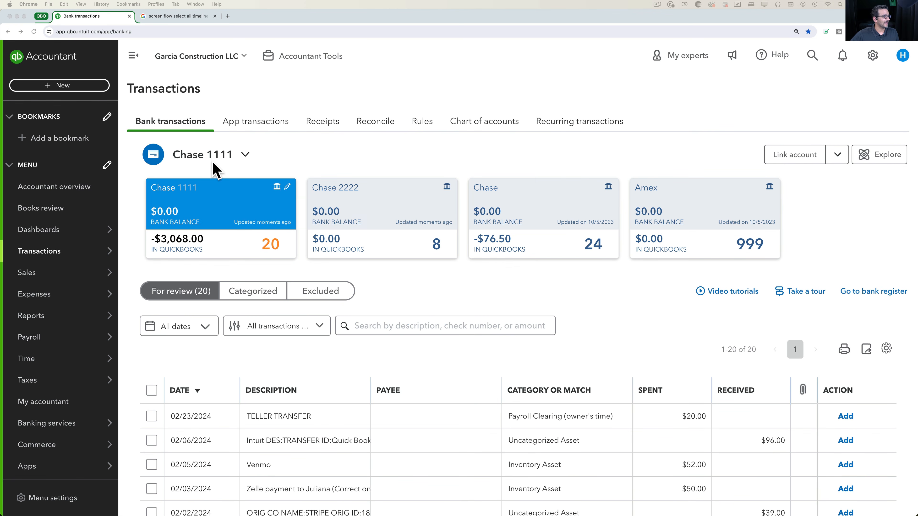
left_click(366, 196)
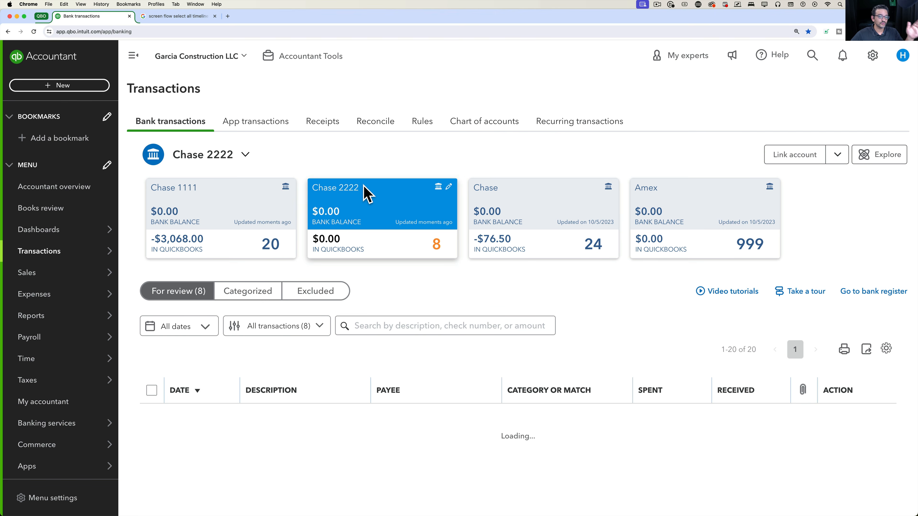
scroll(660, 365, "down", 5)
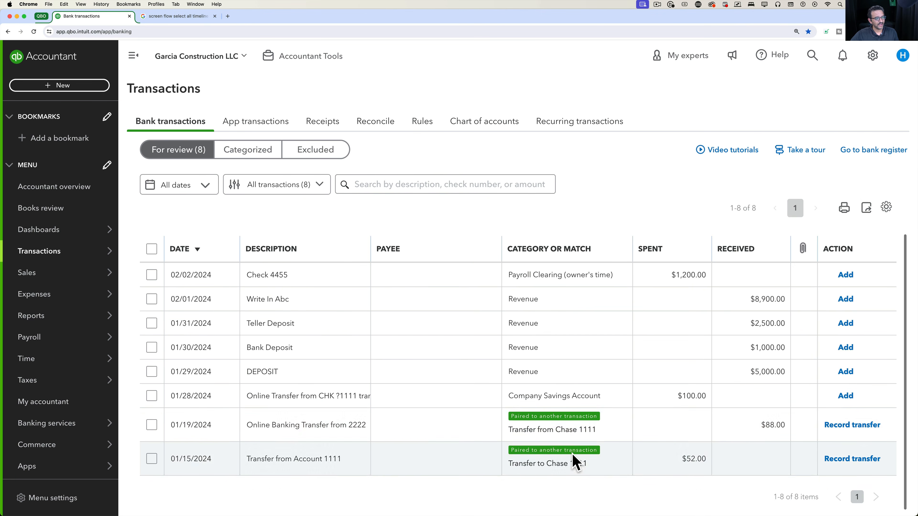
scroll(477, 367, "up", 1)
scroll(477, 367, "up", 5)
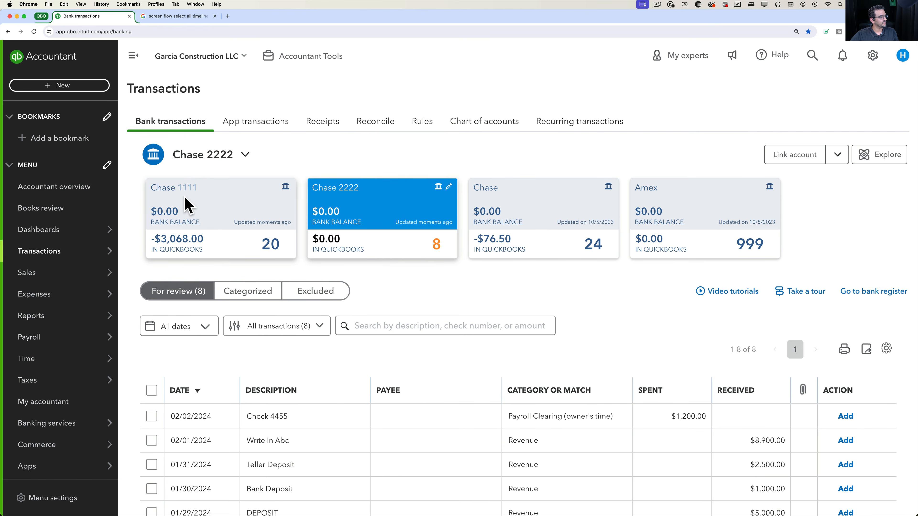
Record the paired 01/19/2024 $88.00 transaction in Chase 1111 as a transfer to Chase 2222
left_click(188, 205)
scroll(531, 366, "down", 13)
scroll(532, 368, "down", 3)
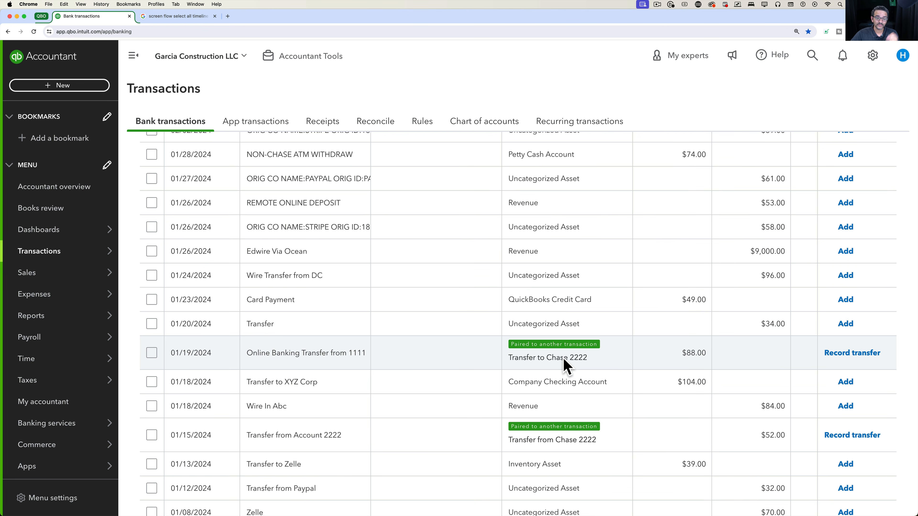
left_click(566, 366)
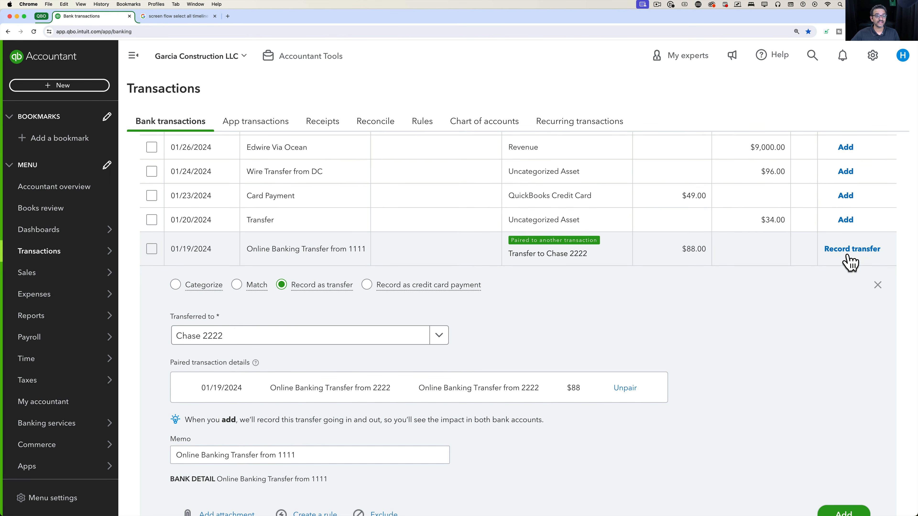
scroll(850, 262, "down", 2)
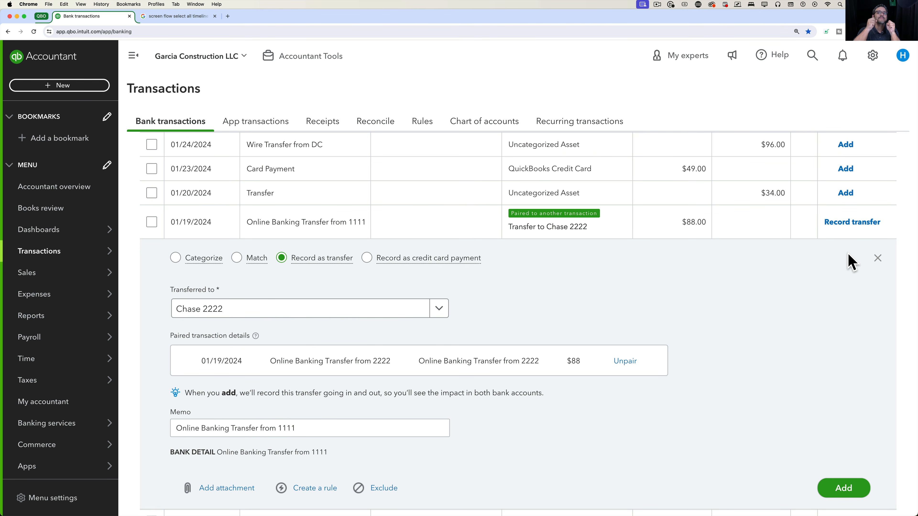
left_click(852, 225)
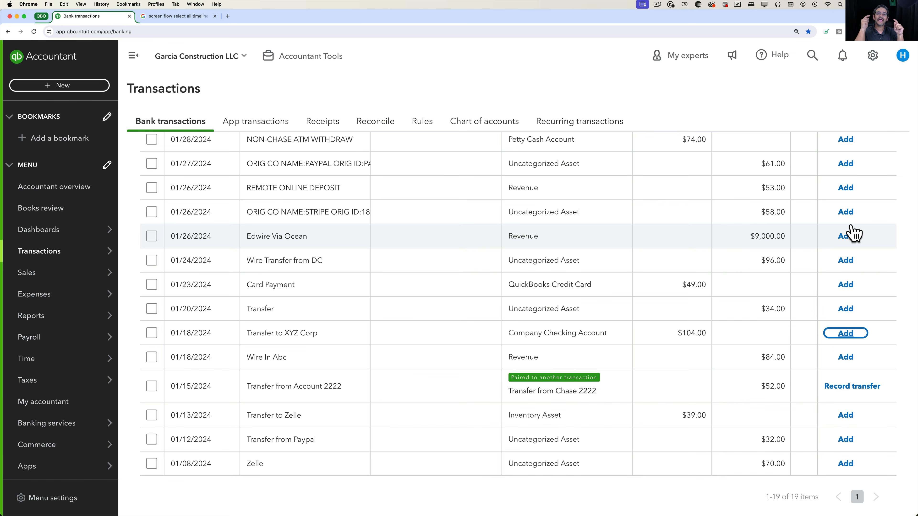
Examine the remaining transactions for review in Chase 2222 for the other side of the $88.00 transfer
scroll(349, 235, "up", 10)
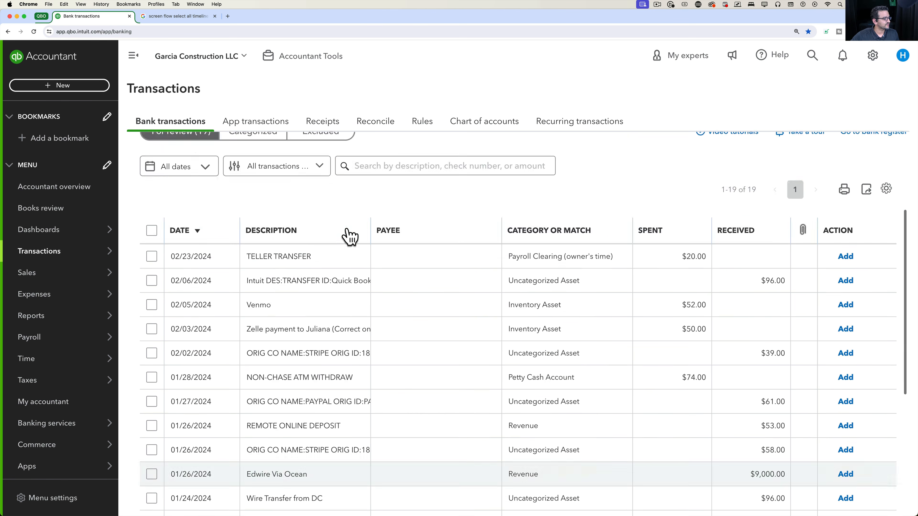
left_click(387, 216)
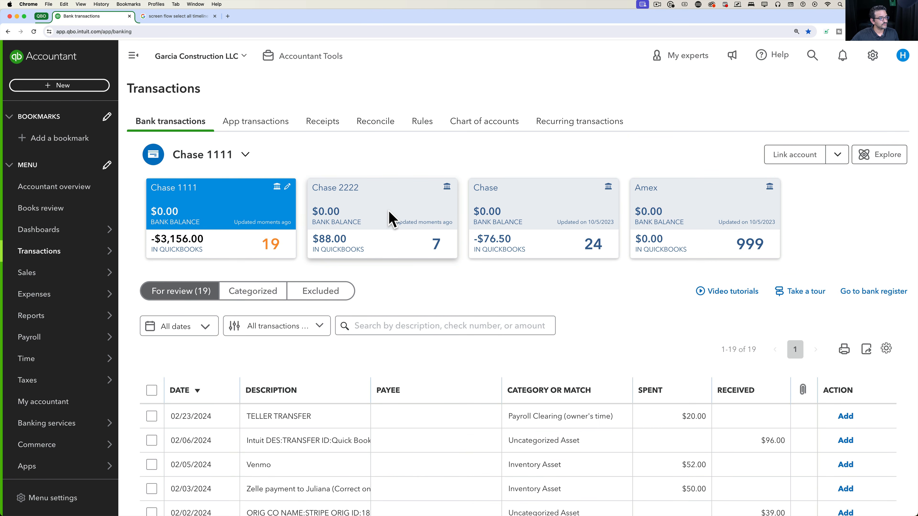
scroll(626, 340, "down", 3)
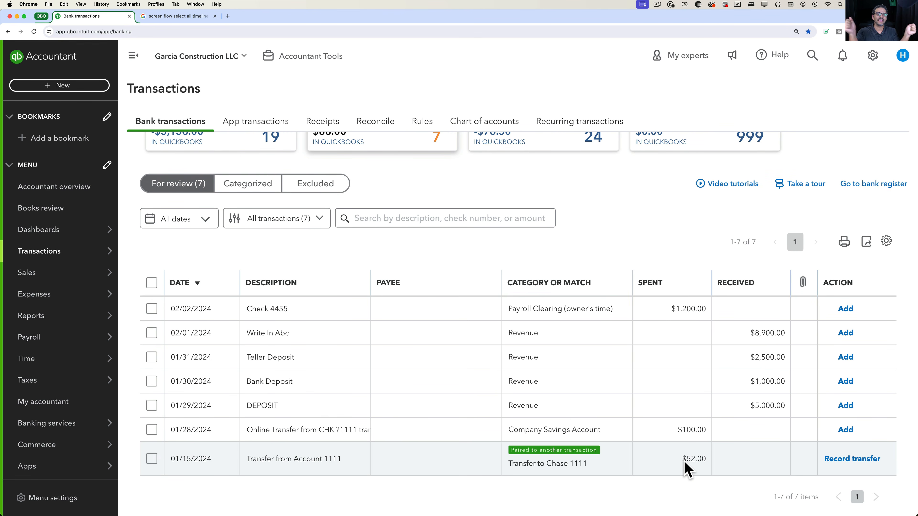
scroll(479, 295, "up", 3)
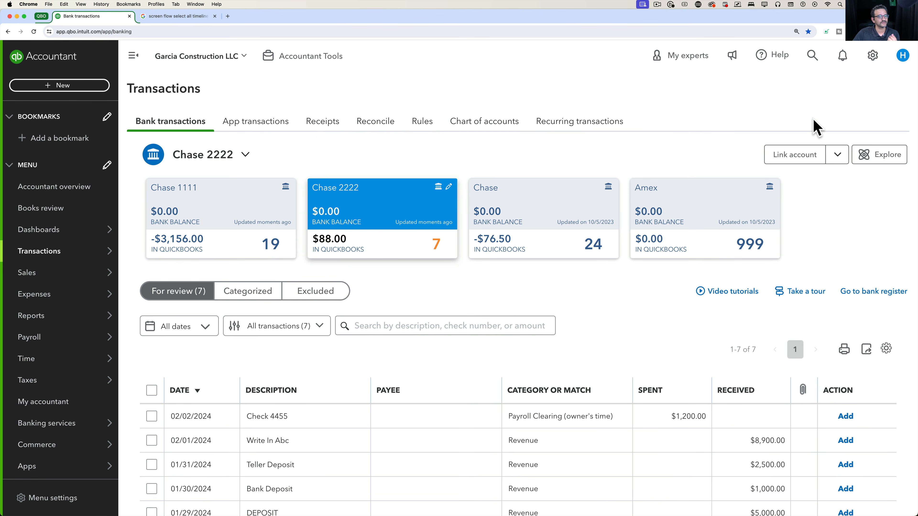
Find and open the 01/19/2024 $88.00 transfer and view its online banking matches
left_click(817, 57)
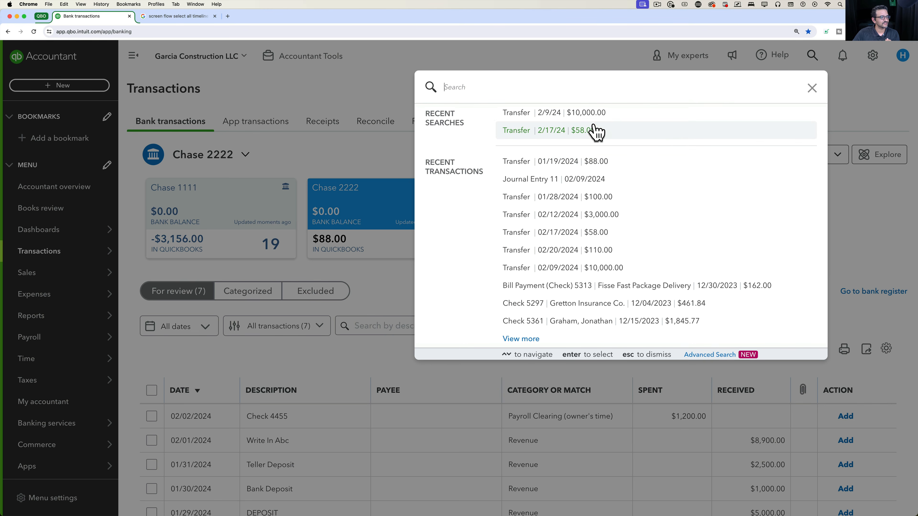
left_click(585, 169)
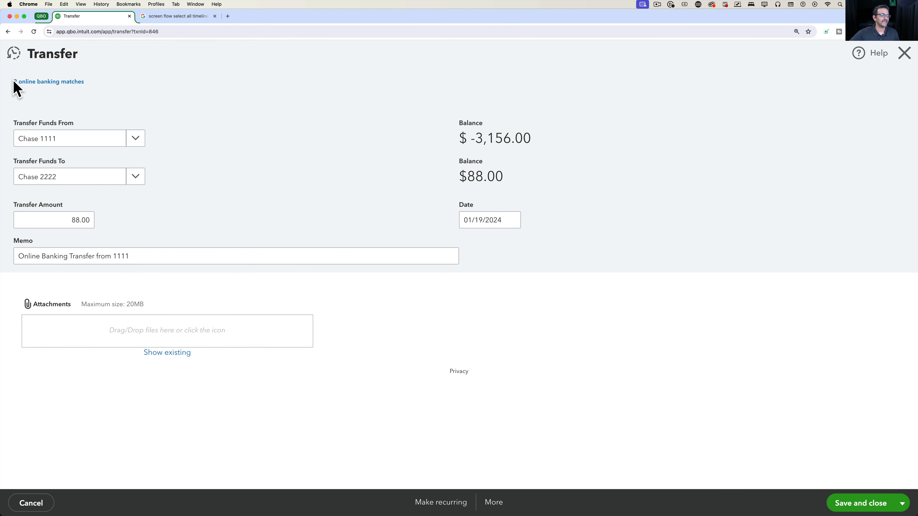
left_click(29, 87)
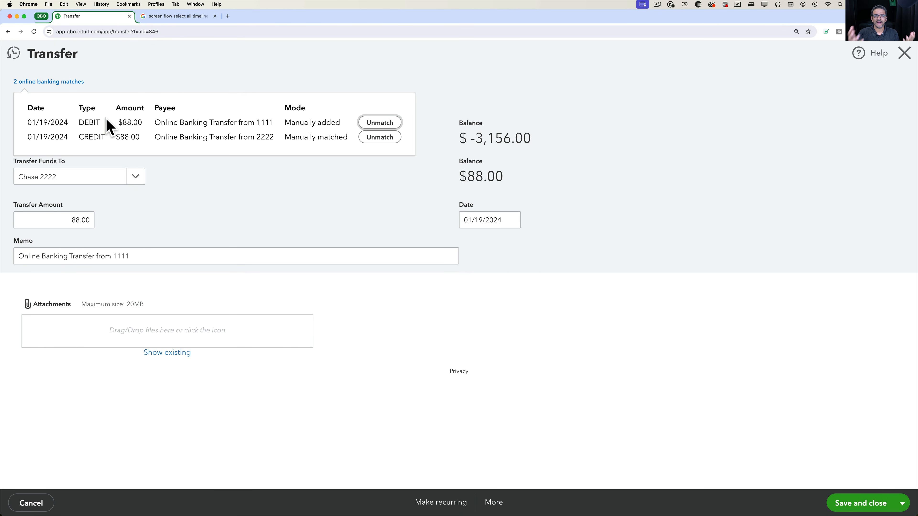
Unmatch the $88.00 transfer from its online banking transactions and delete the transfer
left_click(380, 123)
left_click(383, 126)
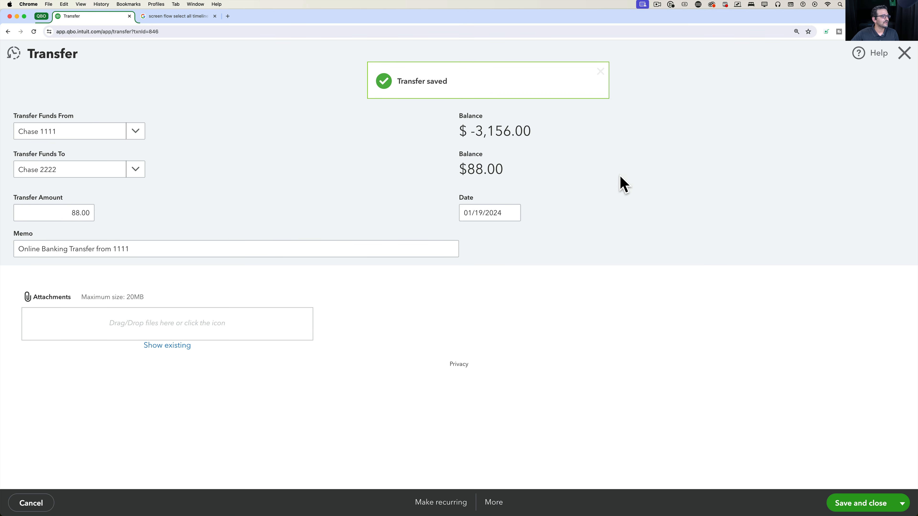
left_click(494, 504)
left_click(480, 431)
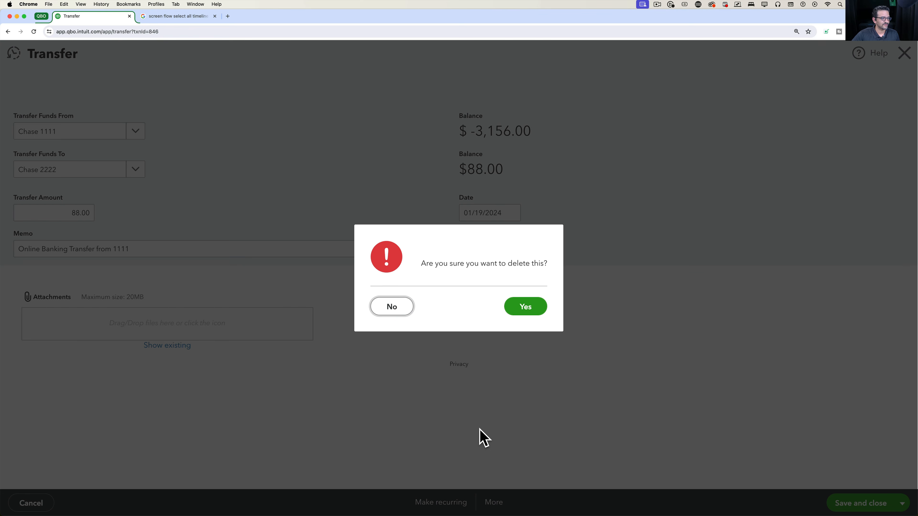
left_click(524, 309)
Unpair the 01/19/2024 $88.00 received transaction in Chase 2222 from its Chase 1111 counterpart, and collapse its details
scroll(785, 328, "down", 5)
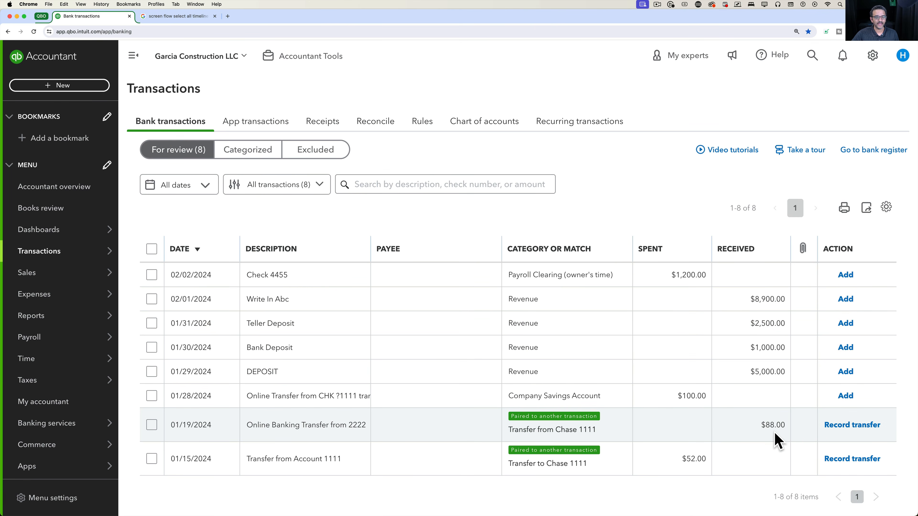
left_click(780, 439)
scroll(771, 414, "down", 3)
scroll(738, 363, "down", 2)
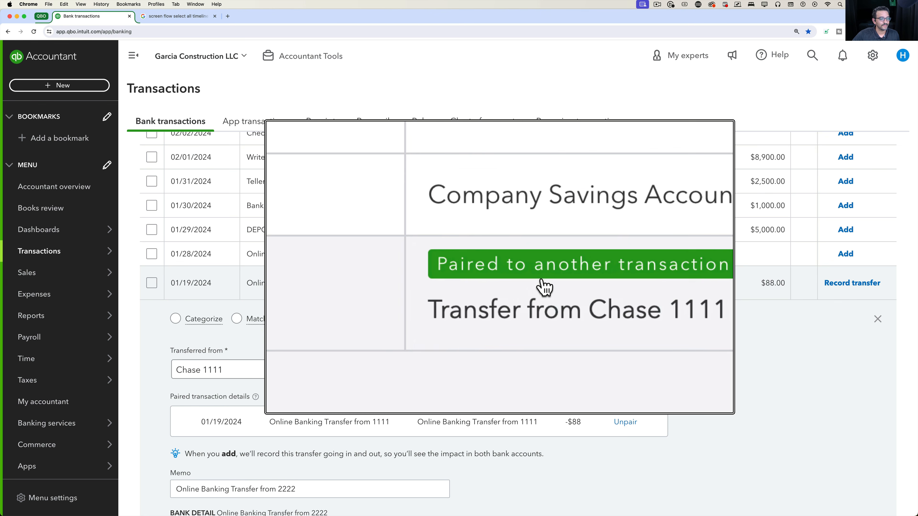
left_click(630, 424)
scroll(635, 361, "down", 2)
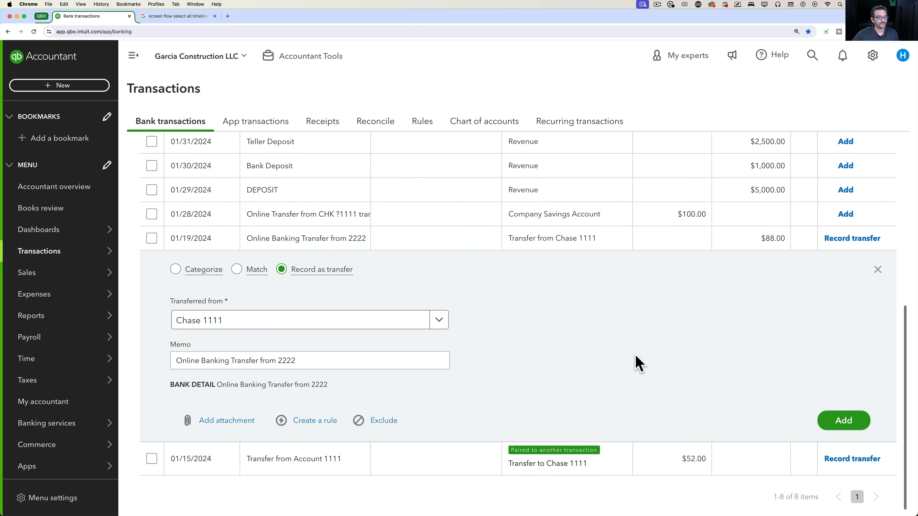
left_click(611, 240)
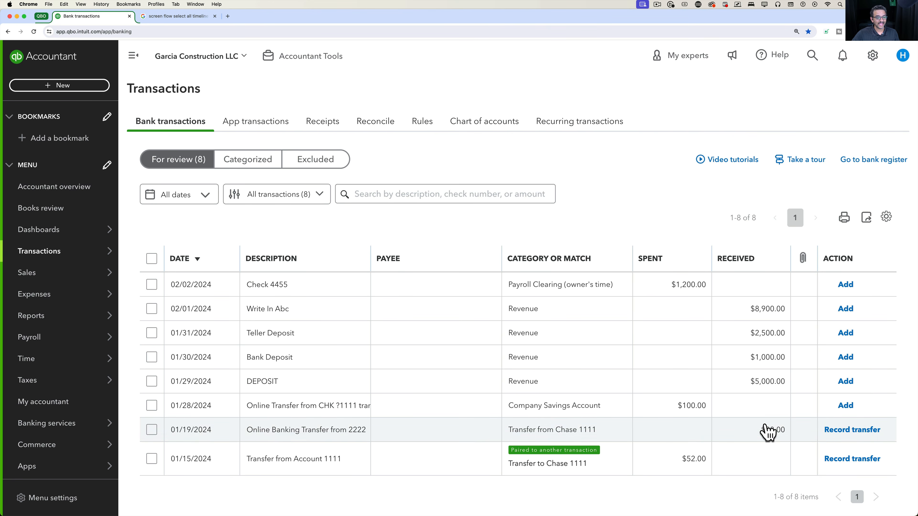
Switch the unpaired $88.00 transaction in Chase 2222 from a transfer to Categorize and close its details
left_click(780, 433)
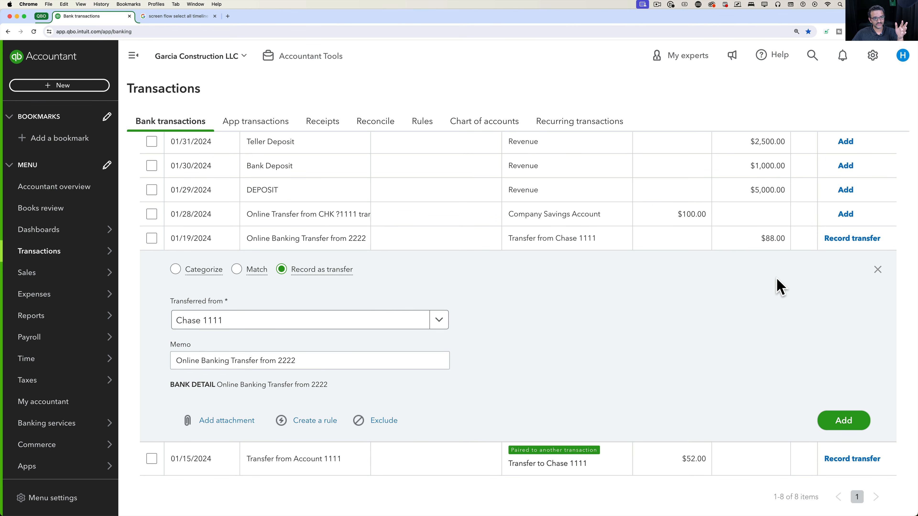
left_click(177, 271)
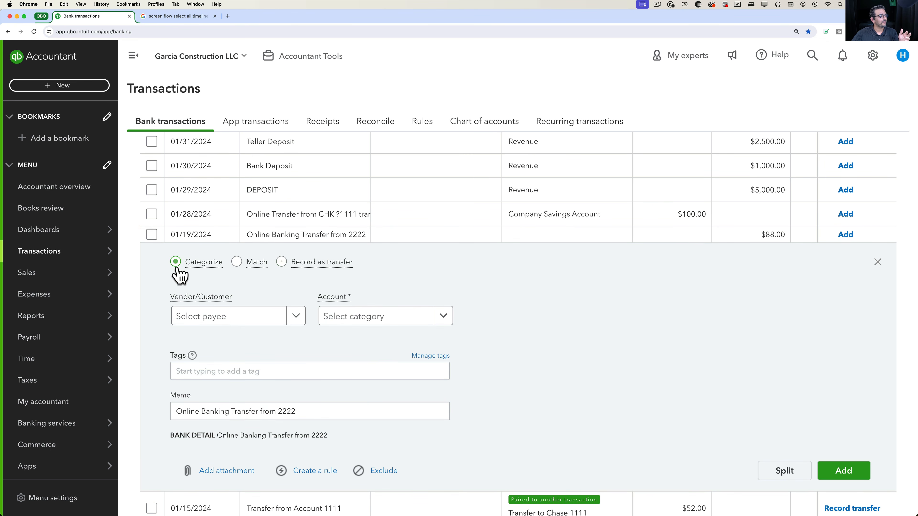
left_click(279, 264)
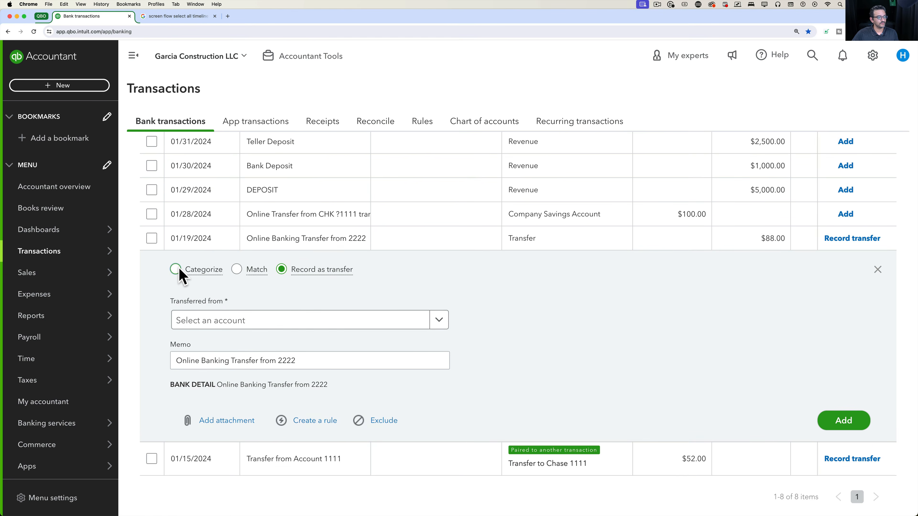
left_click(175, 269)
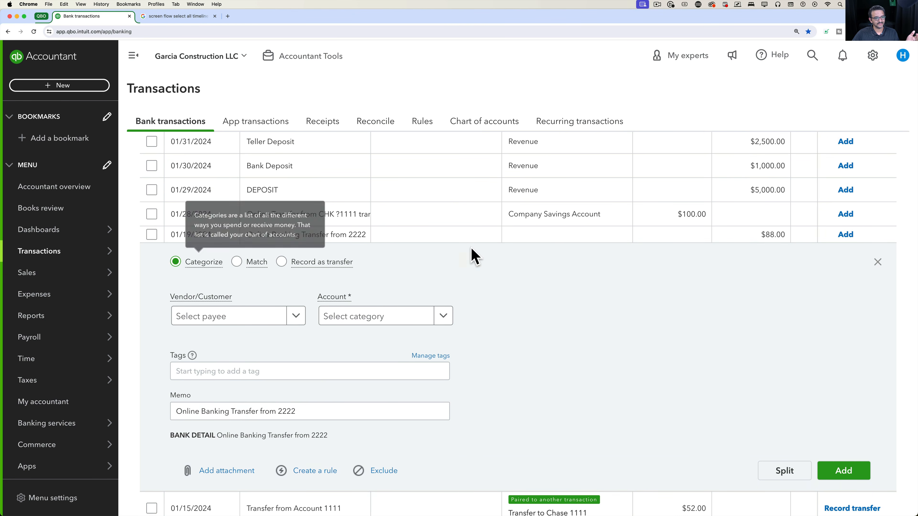
left_click(878, 262)
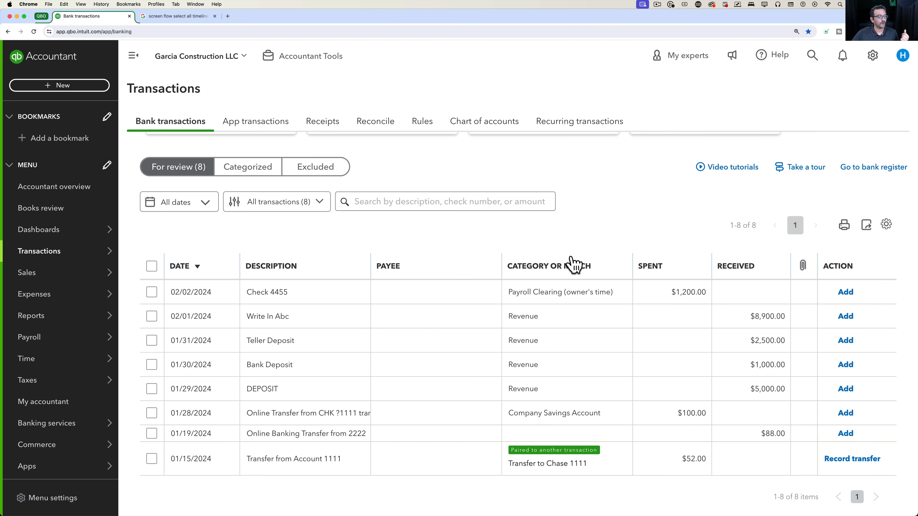
Unpair the 01/19/2024 $88.00 spent transaction in Chase 1111 from Chase 2222, then reopen its details
scroll(345, 210, "up", 5)
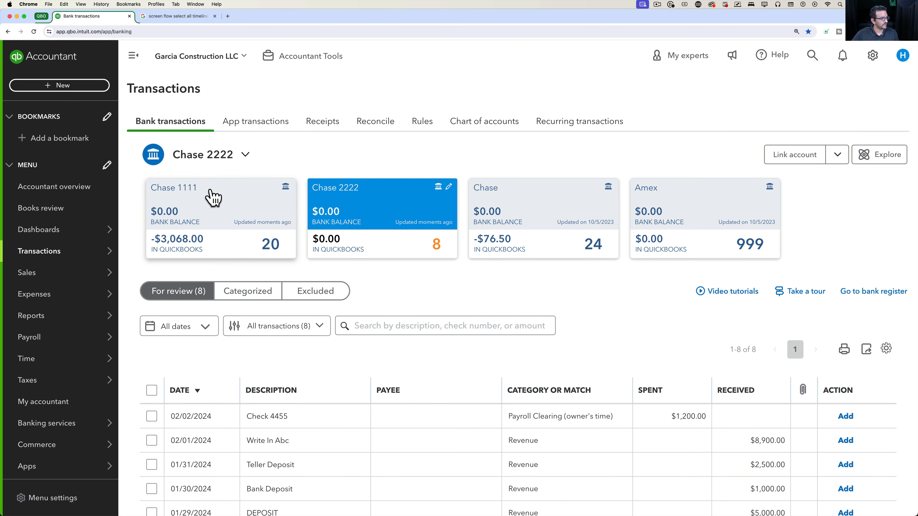
left_click(211, 197)
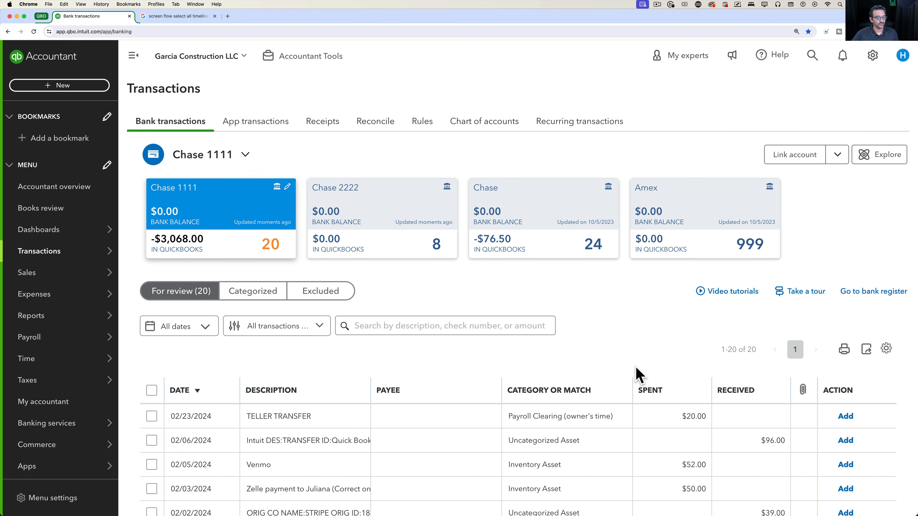
scroll(638, 375, "down", 10)
scroll(638, 375, "down", 2)
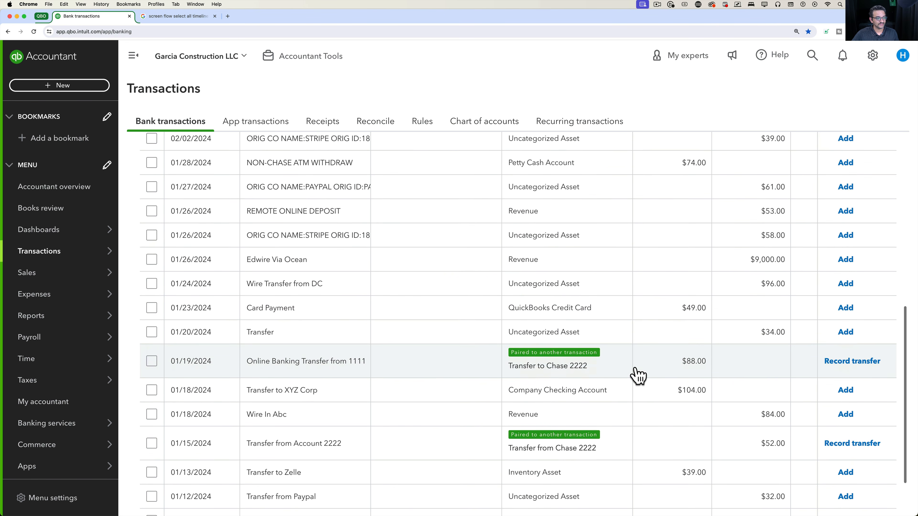
left_click(697, 366)
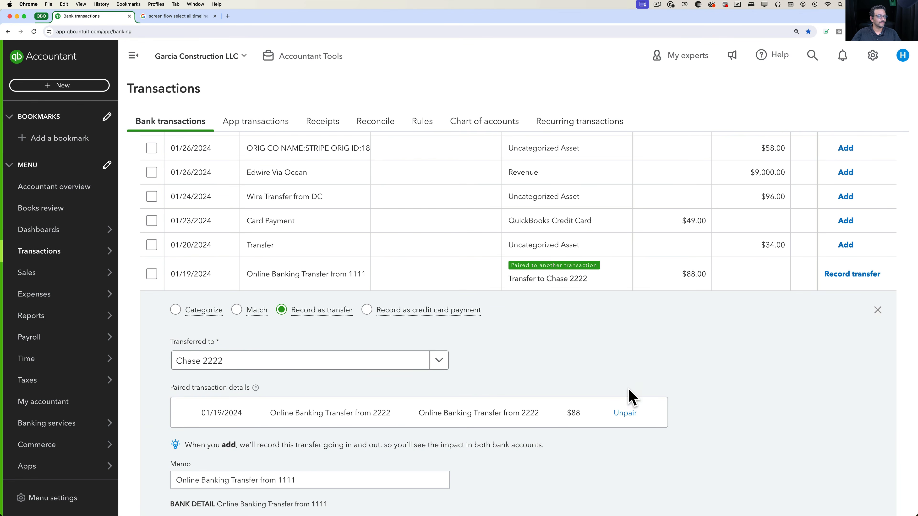
scroll(606, 367, "up", 1)
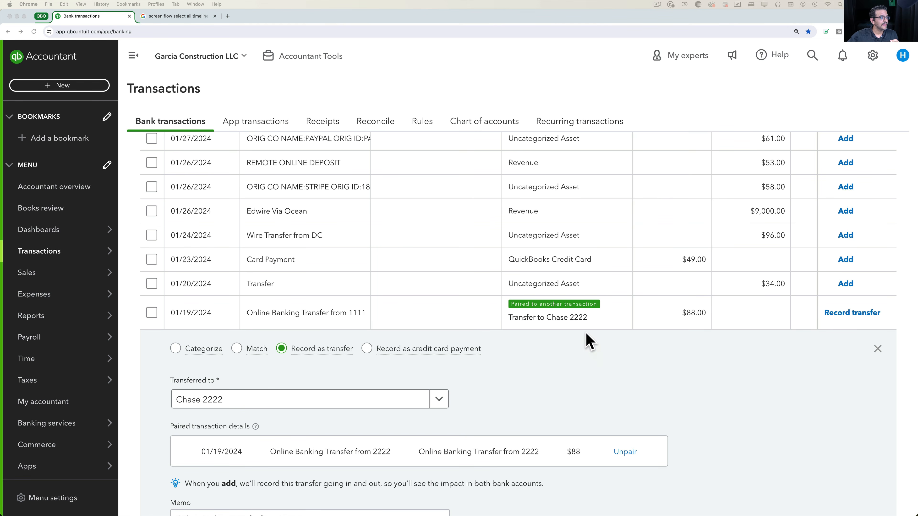
left_click(636, 456)
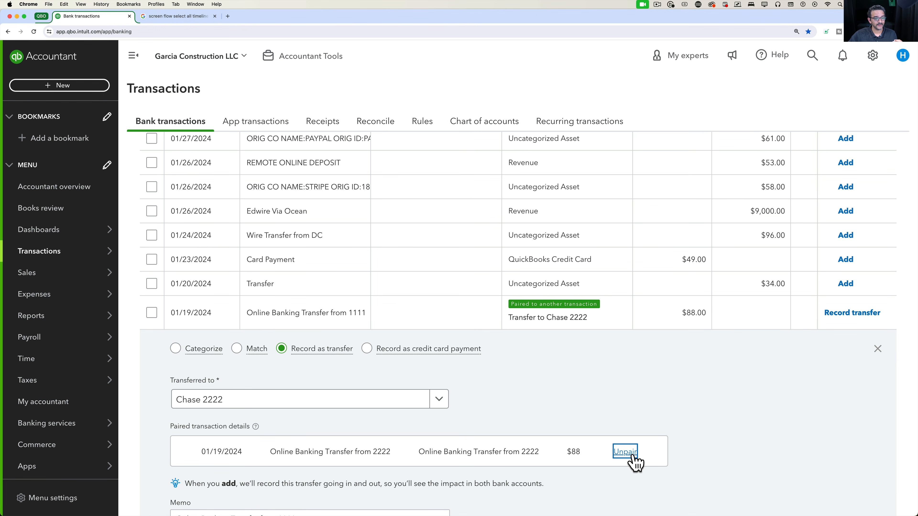
left_click(879, 343)
left_click(660, 310)
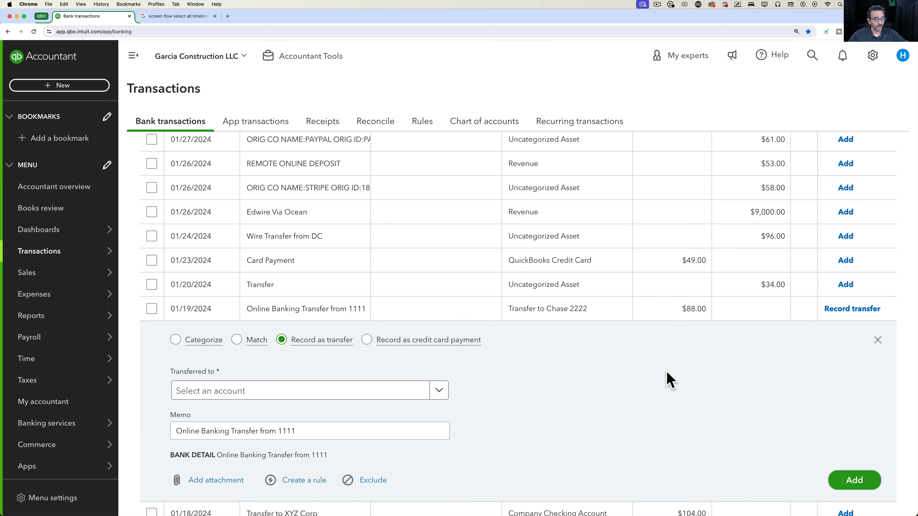
Close the $88.00 transaction's details in Chase 1111 and check the pairing of the 01/19/2024 $88.00 received transaction in Chase 2222
left_click(629, 312)
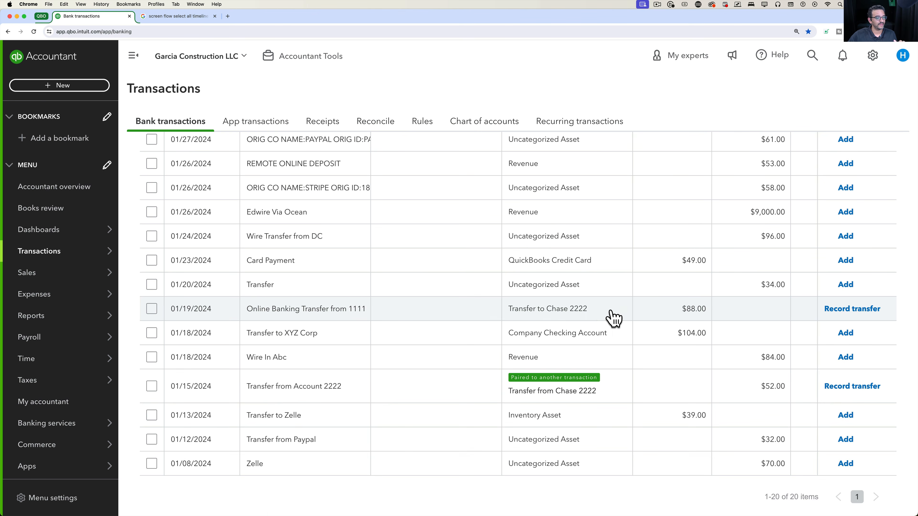
scroll(586, 320, "up", 10)
scroll(470, 253, "up", 3)
left_click(440, 209)
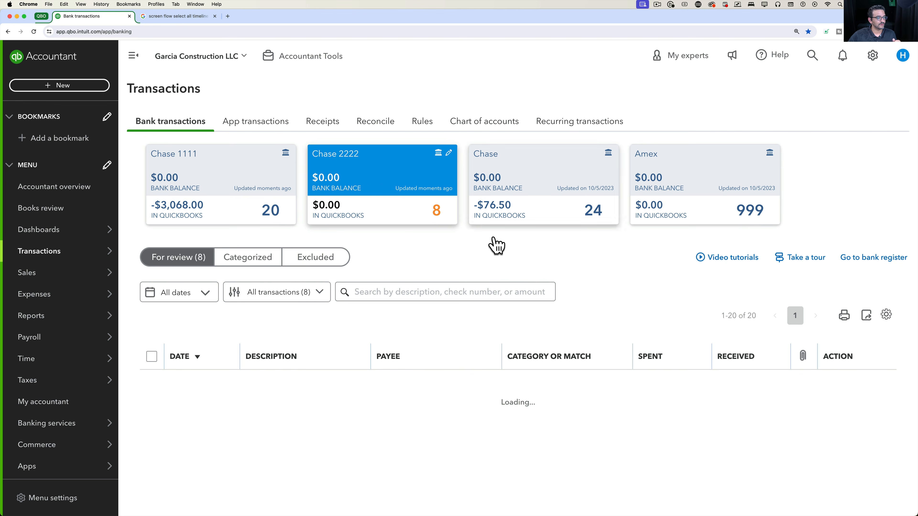
scroll(554, 272, "down", 3)
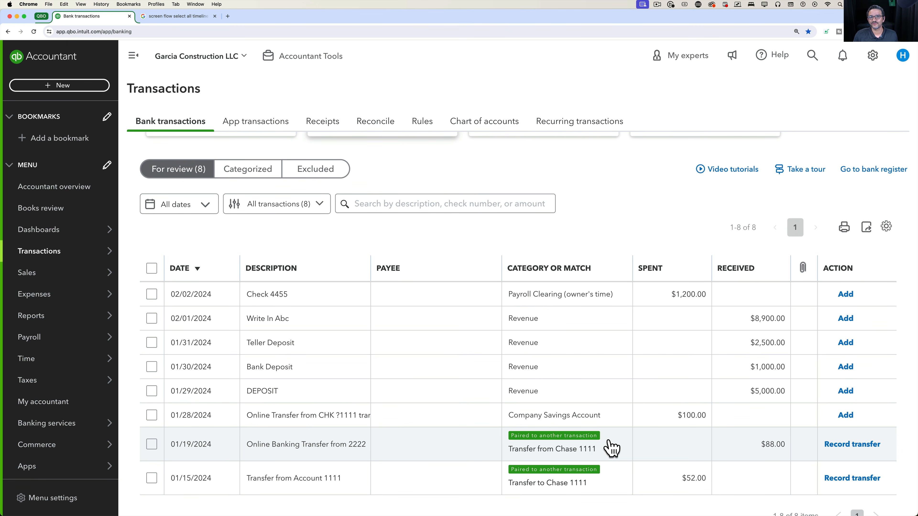
left_click(611, 449)
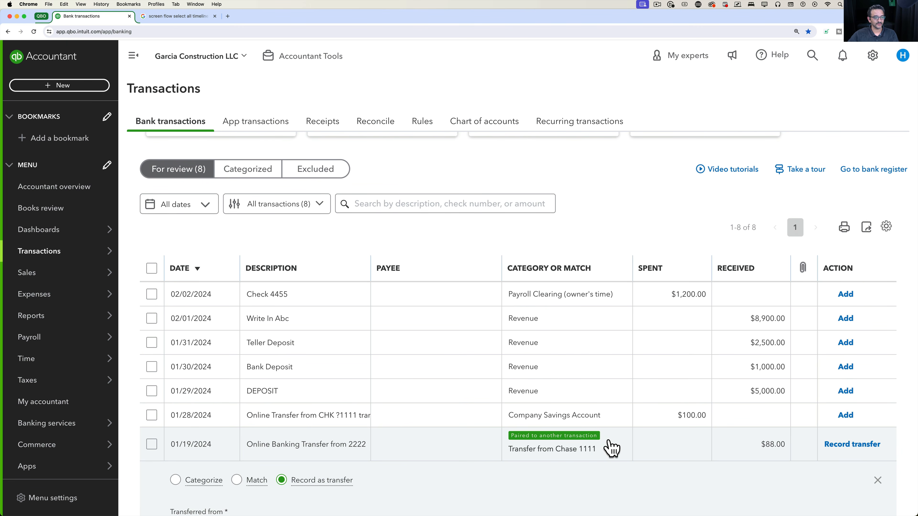
left_click(612, 448)
Return to Chase 1111 and unpair the 01/19/2024 $88.00 spent transaction from Chase 2222
scroll(506, 326, "up", 3)
left_click(225, 221)
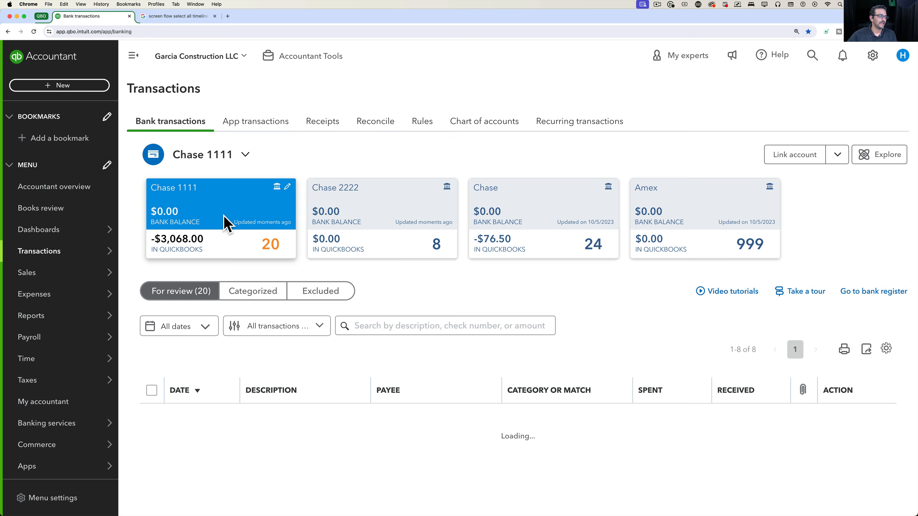
scroll(587, 367, "down", 8)
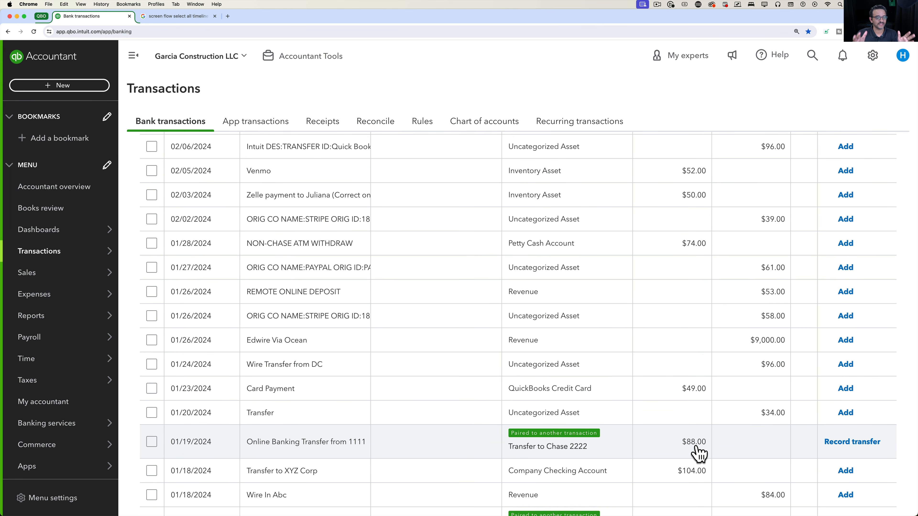
left_click(683, 439)
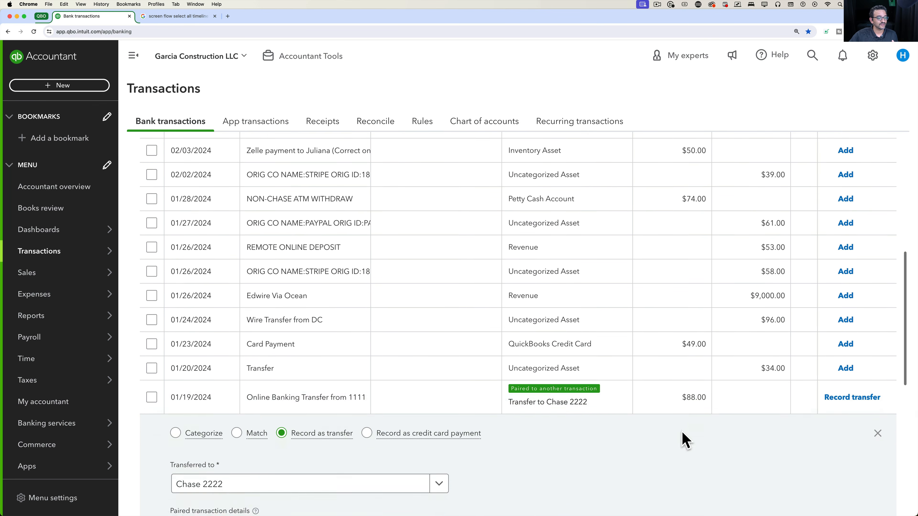
left_click(625, 380)
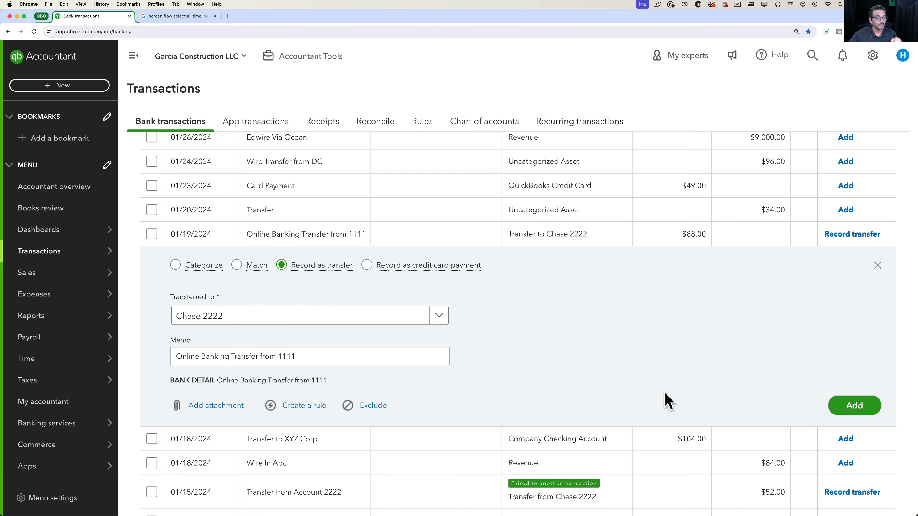
Categorize the unpaired $88.00 transaction with vendor 401K Administrator and account Car/Truck Expense:Mileage, and add it to the books
left_click(176, 266)
left_click(298, 317)
left_click(240, 358)
left_click(429, 319)
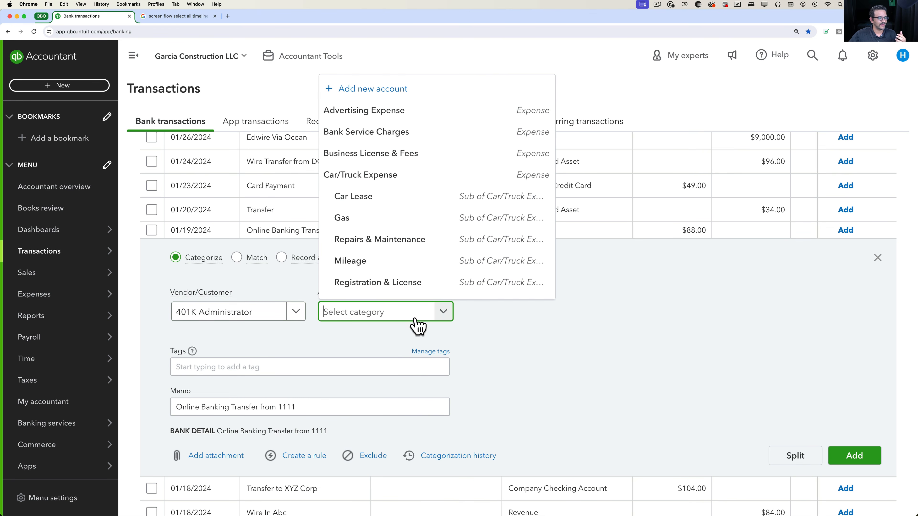
left_click(376, 263)
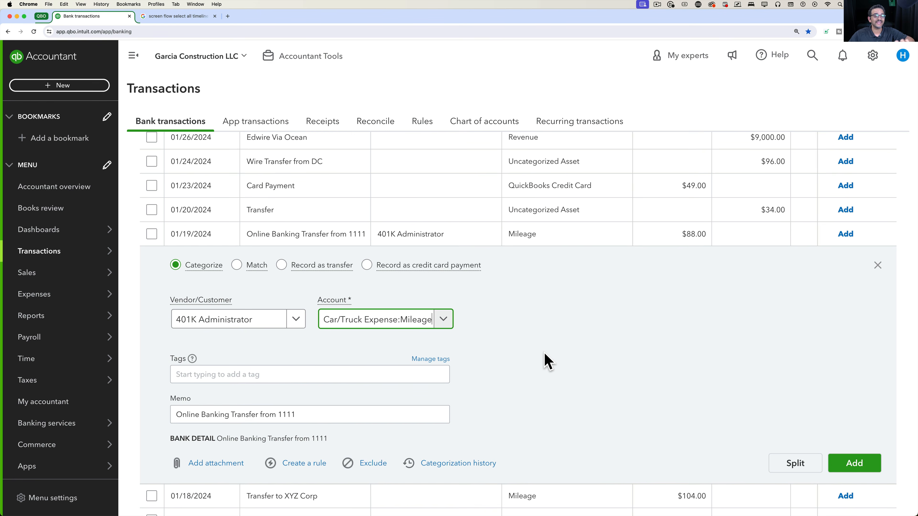
left_click(864, 464)
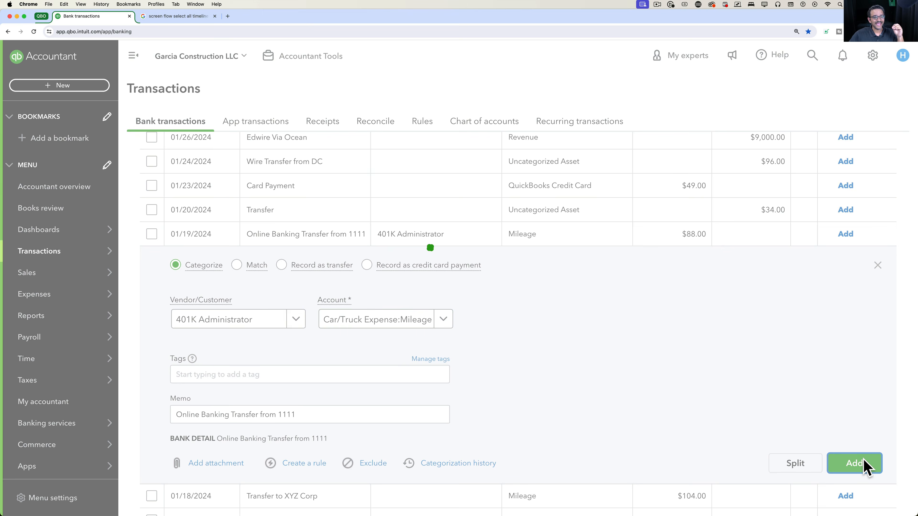
Review the Chase 2222 transactions awaiting review for the $88.00 counterpart
scroll(380, 219, "up", 10)
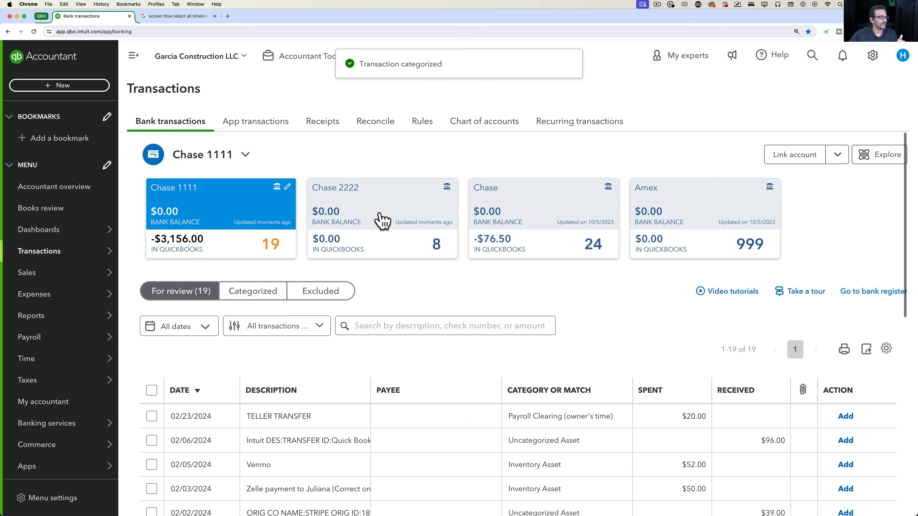
left_click(369, 213)
scroll(512, 318, "down", 3)
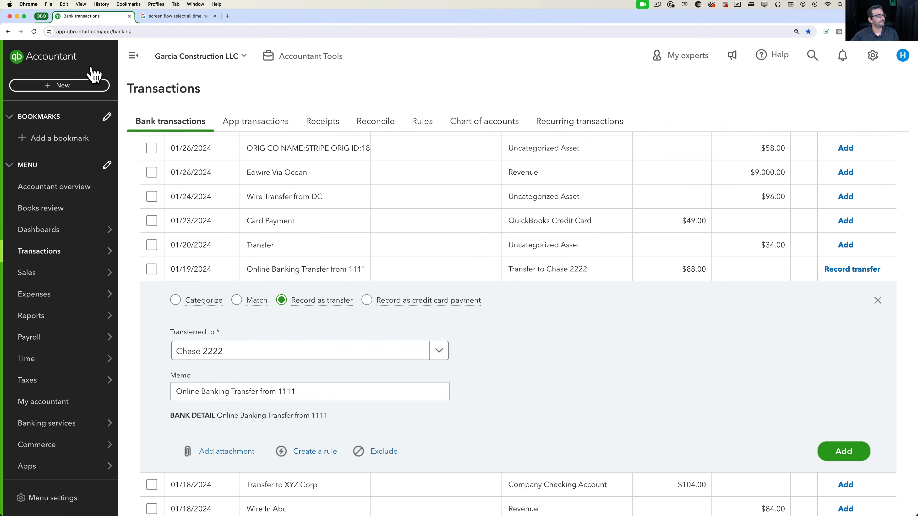
Reload the bank transactions page and examine the paired transaction details of the 01/19/2024 $88.00 spent transaction in Chase 1111
left_click(34, 31)
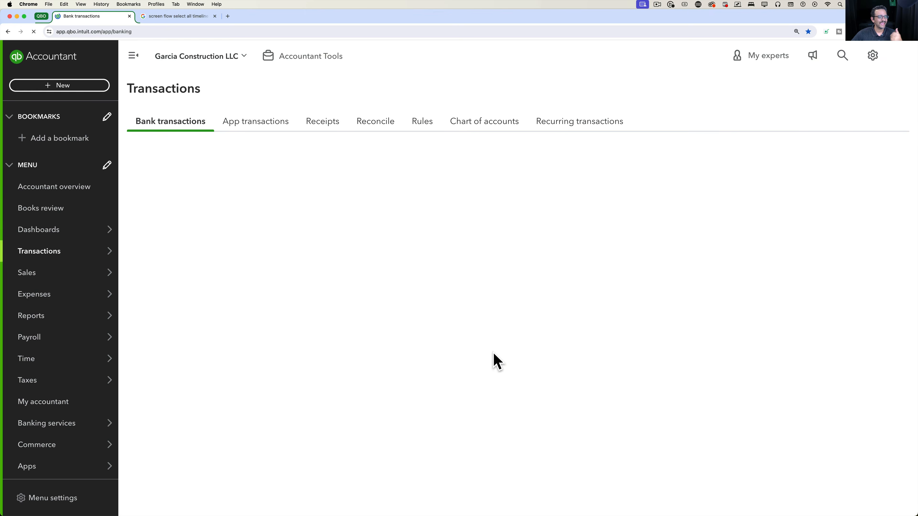
scroll(508, 380, "down", 6)
scroll(508, 379, "down", 5)
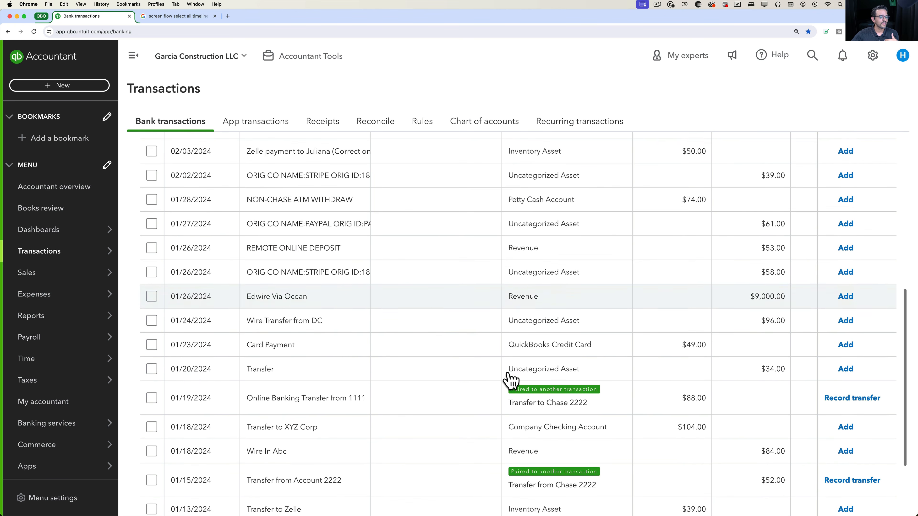
left_click(609, 352)
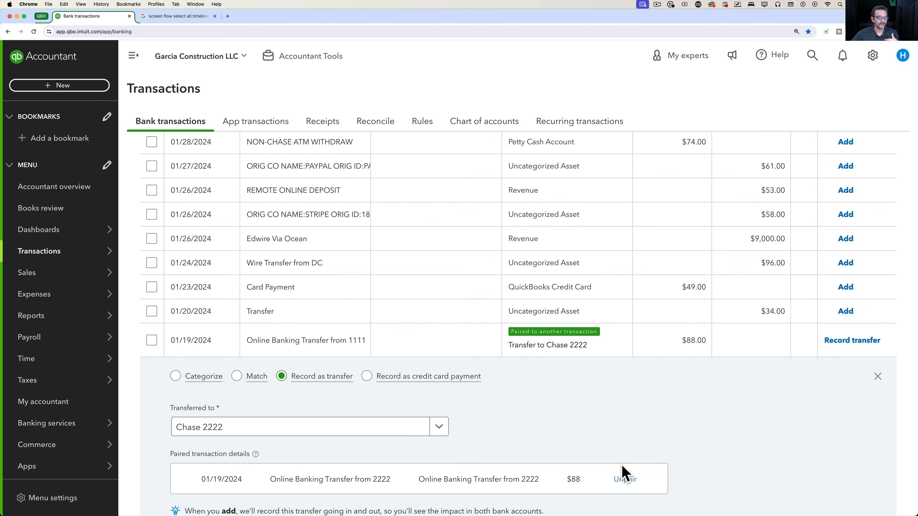
scroll(625, 473, "down", 2)
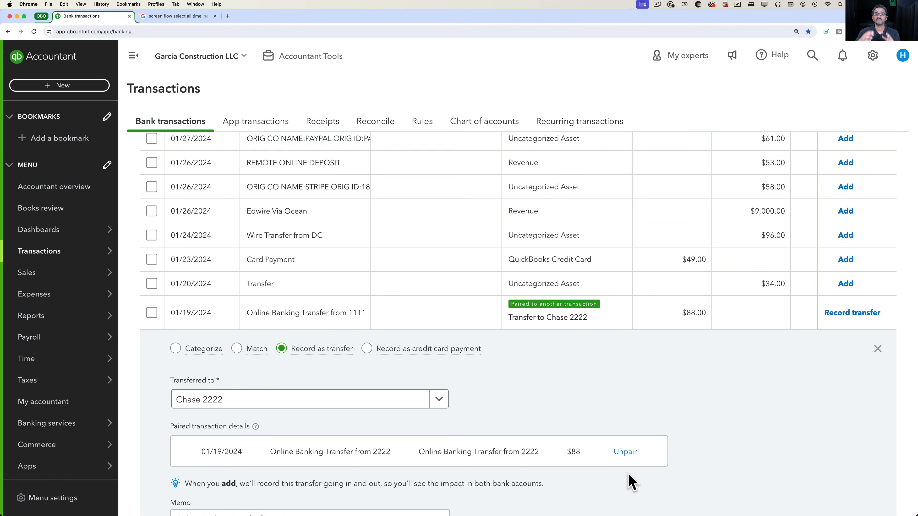